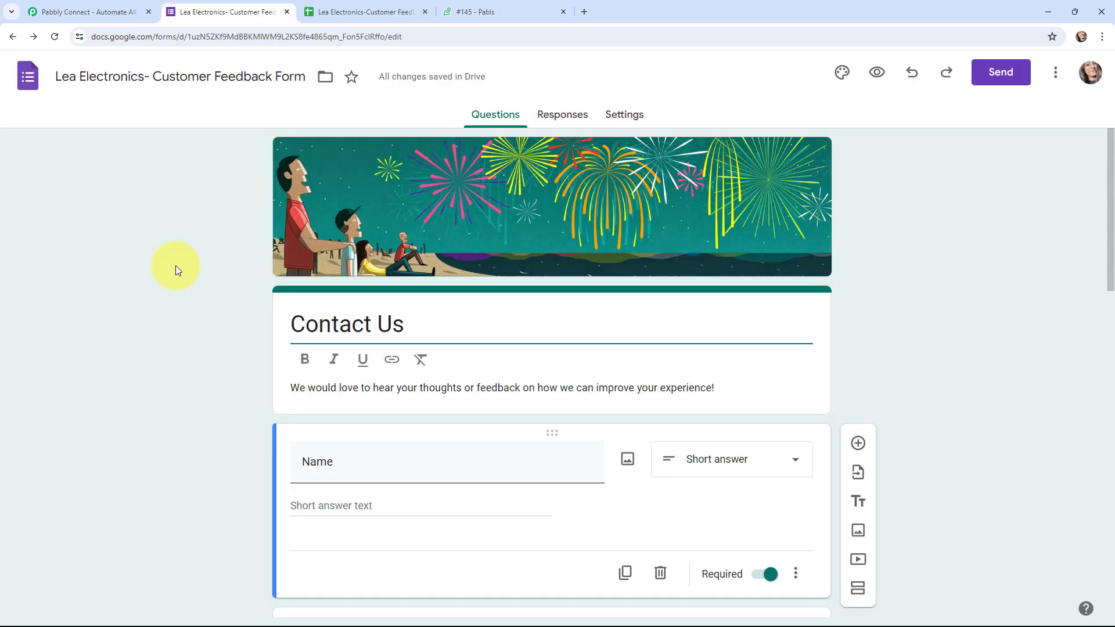
Look through the feedback form's questions, such as 'Any Issue?', then return to Zoho Desk ticket #145
scroll(175, 266, "down", 14)
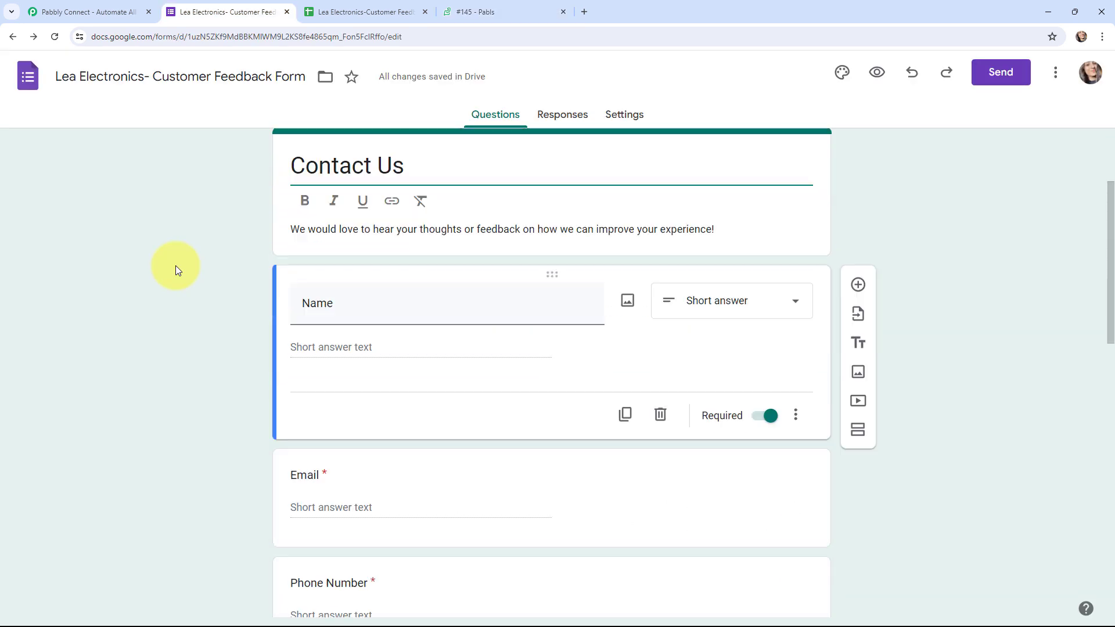
scroll(175, 266, "down", 1)
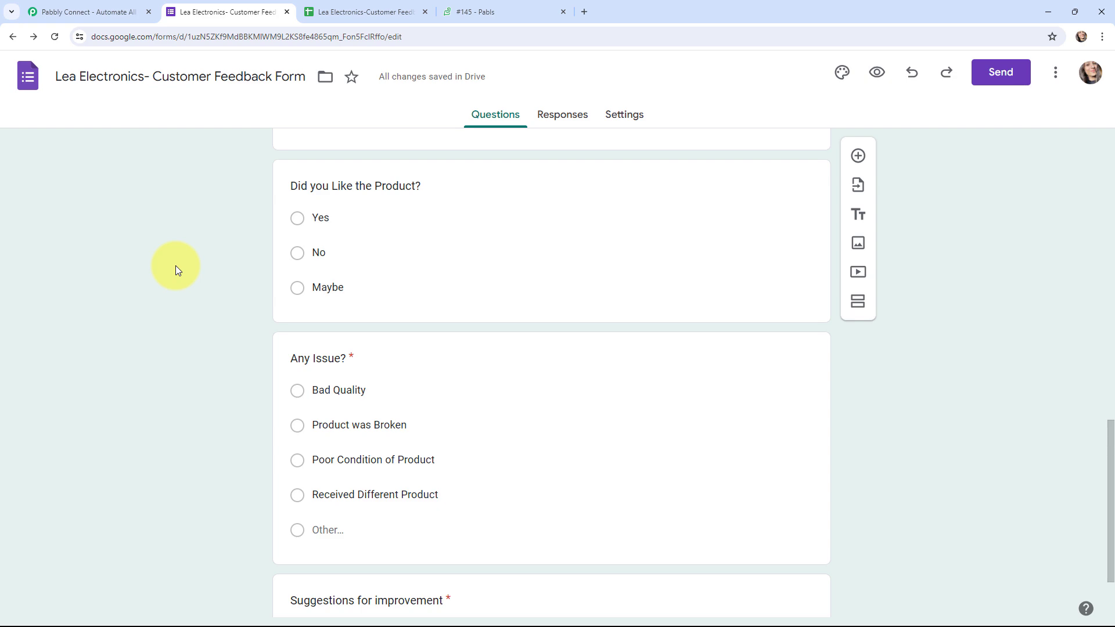
left_click(491, 10)
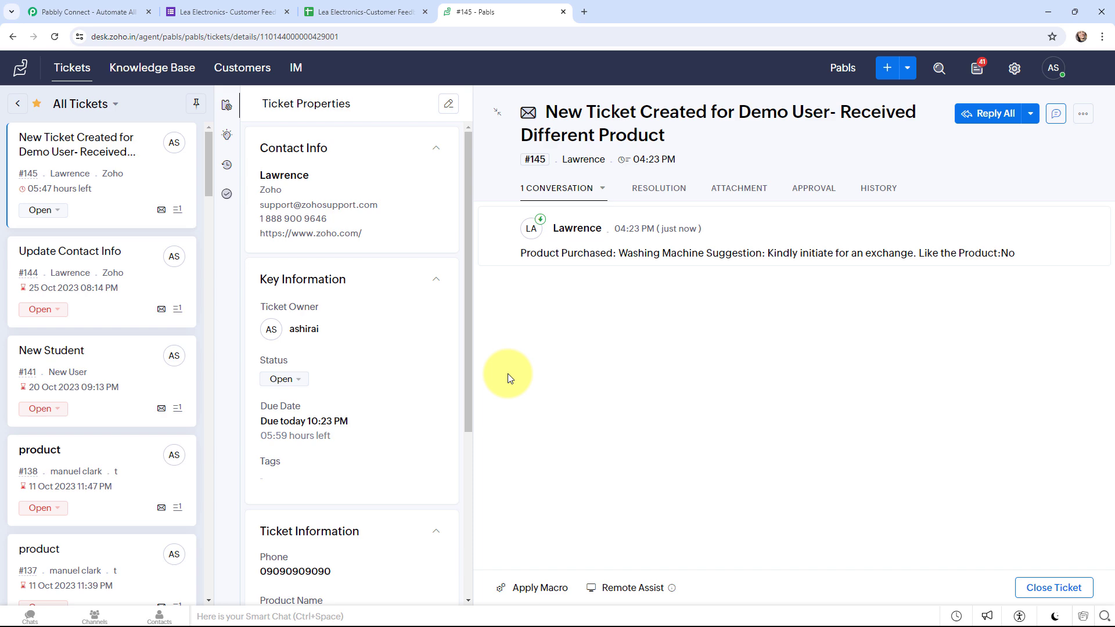
Bring up the Pabbly Connect homepage from the first browser tab
left_click(88, 12)
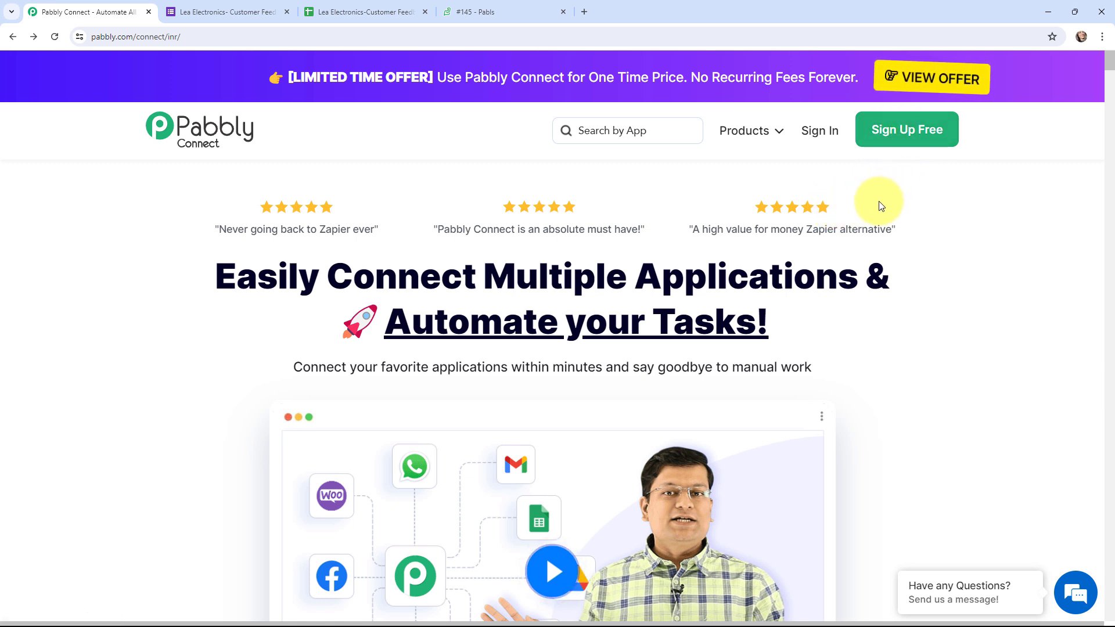
Sign in and create the workflow 'Create Support Tickets Automatically using Google Forms' in Pabbly Connect
left_click(809, 137)
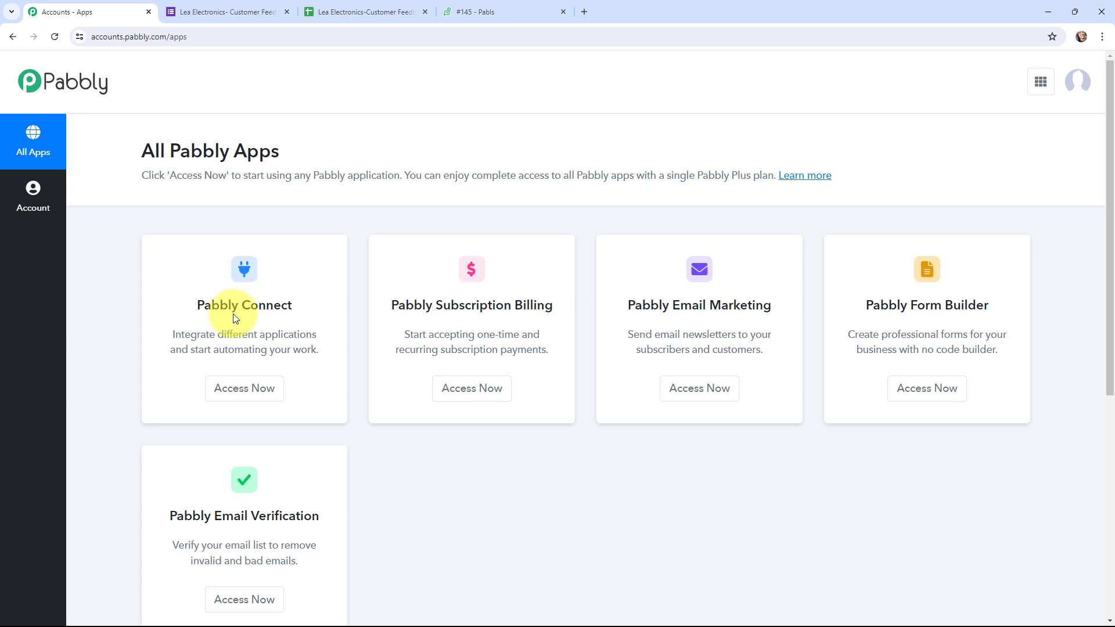
left_click(246, 395)
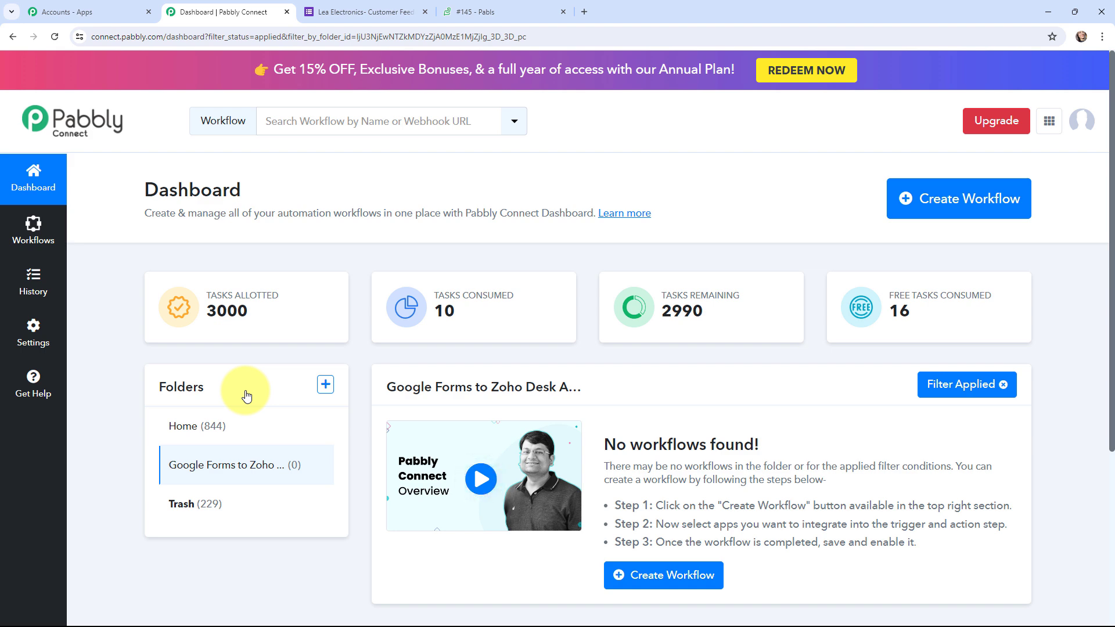
left_click(922, 203)
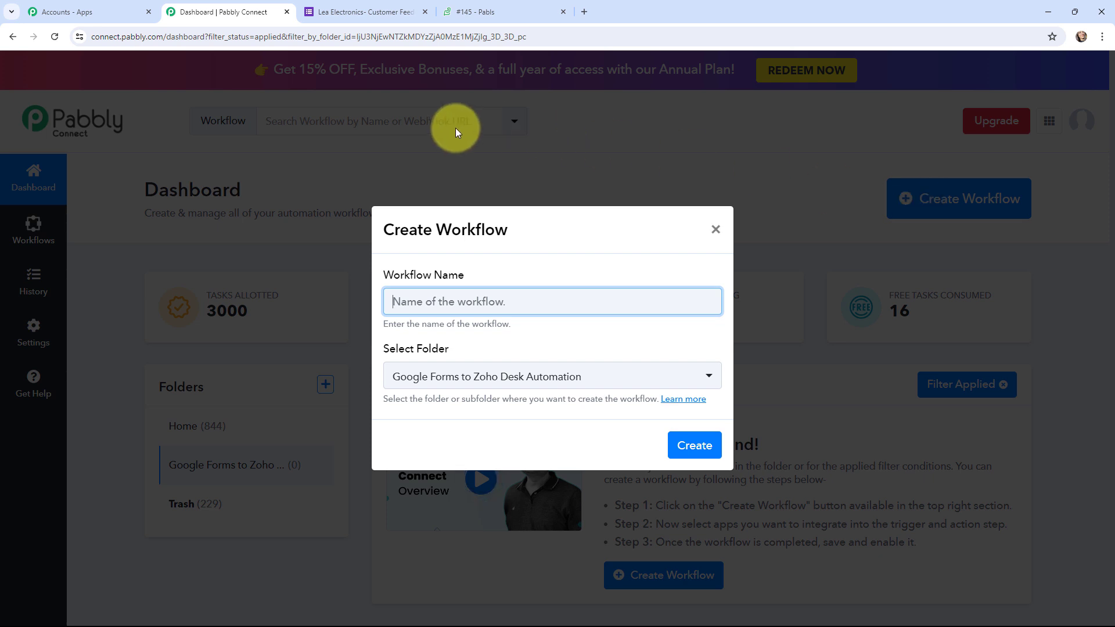
type("Create Support Tickets Automatically using Google Forms")
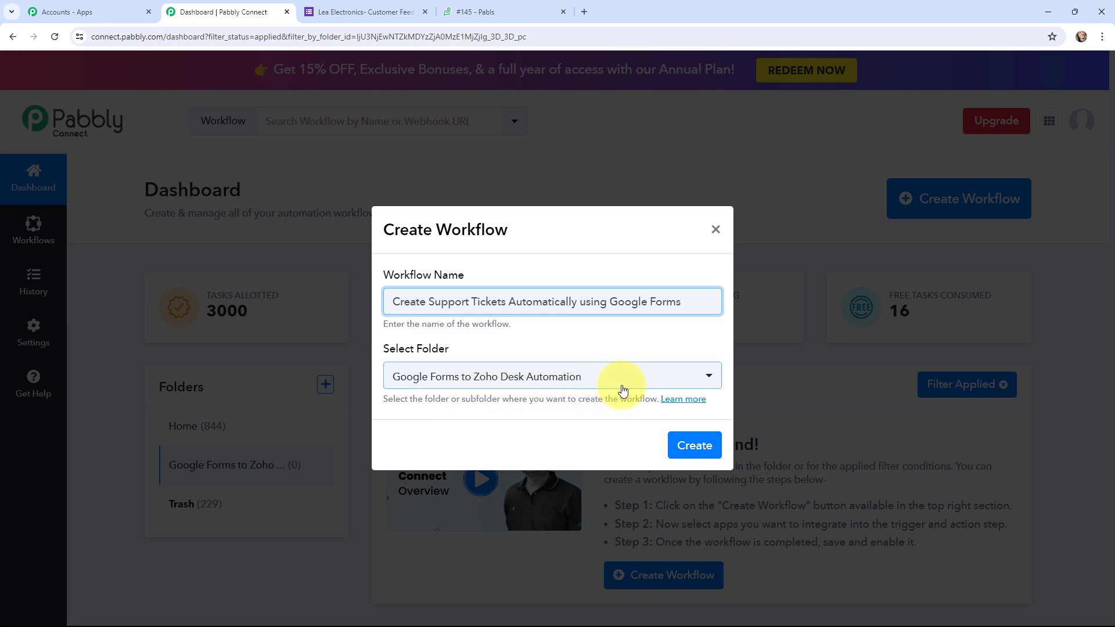
left_click(686, 448)
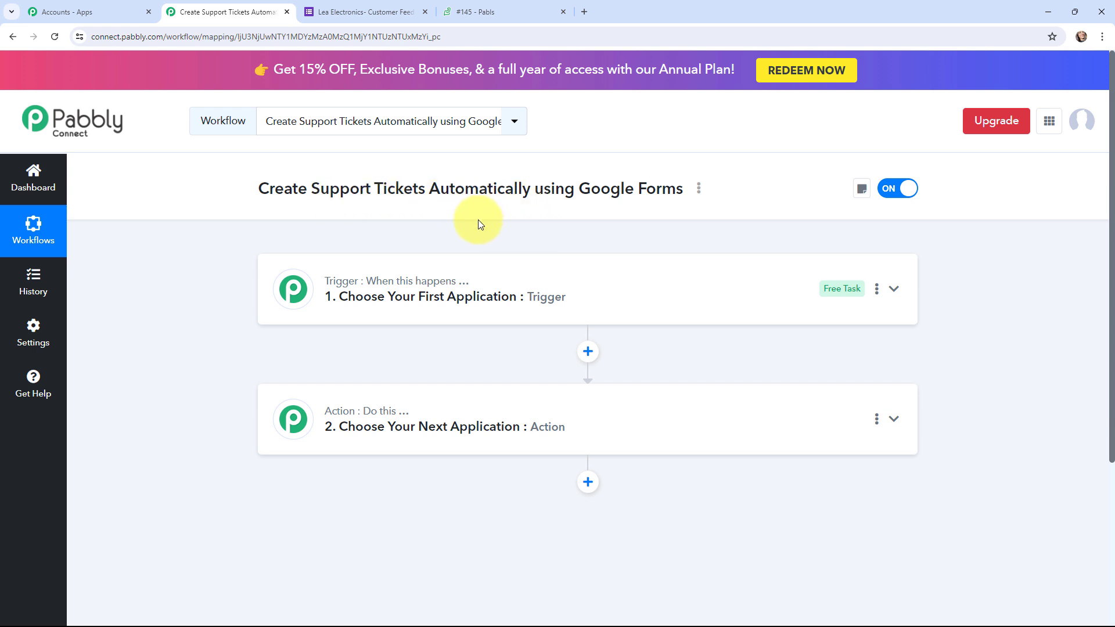
Glance at the customer feedback form and Zoho Desk ticket #145, then return to the workflow
left_click(365, 12)
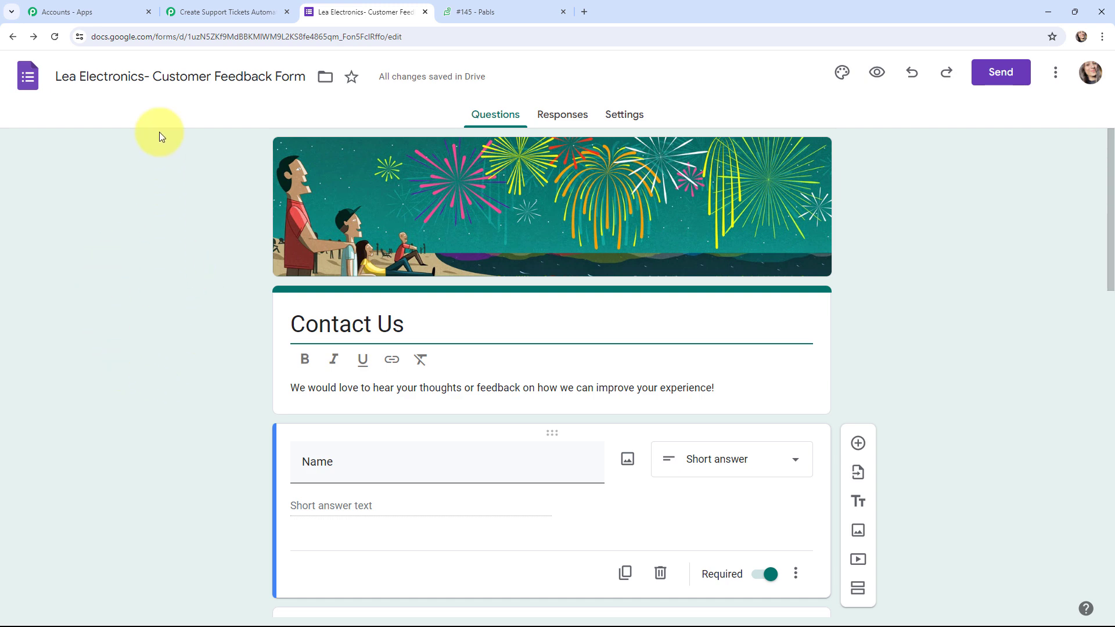
left_click(482, 12)
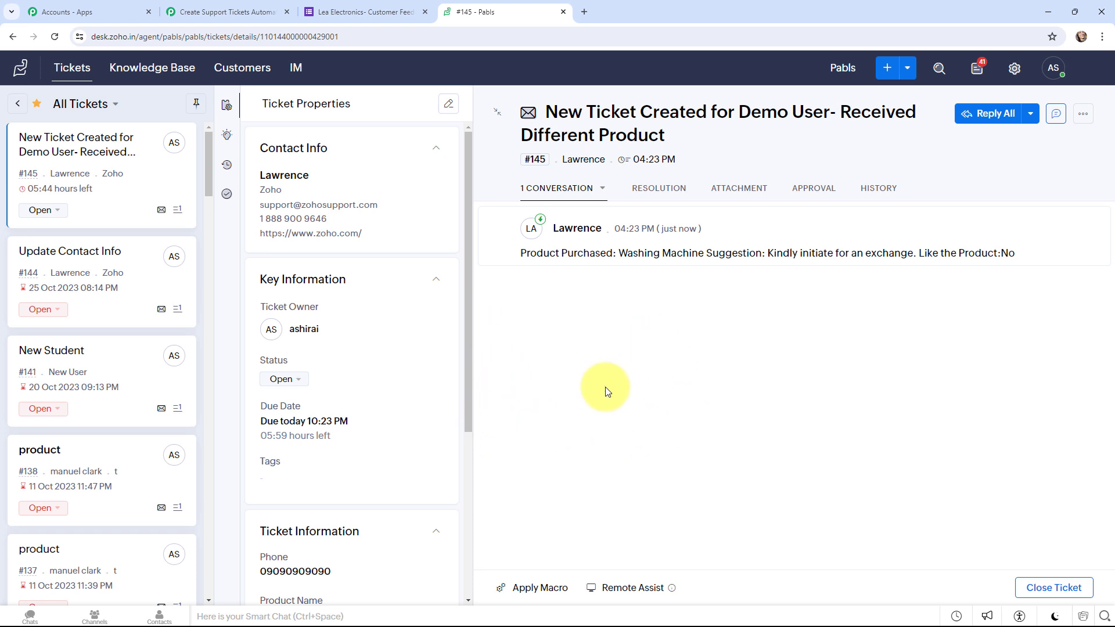
left_click(268, 6)
Set the trigger app to Google Forms with the New Response Received event
left_click(428, 294)
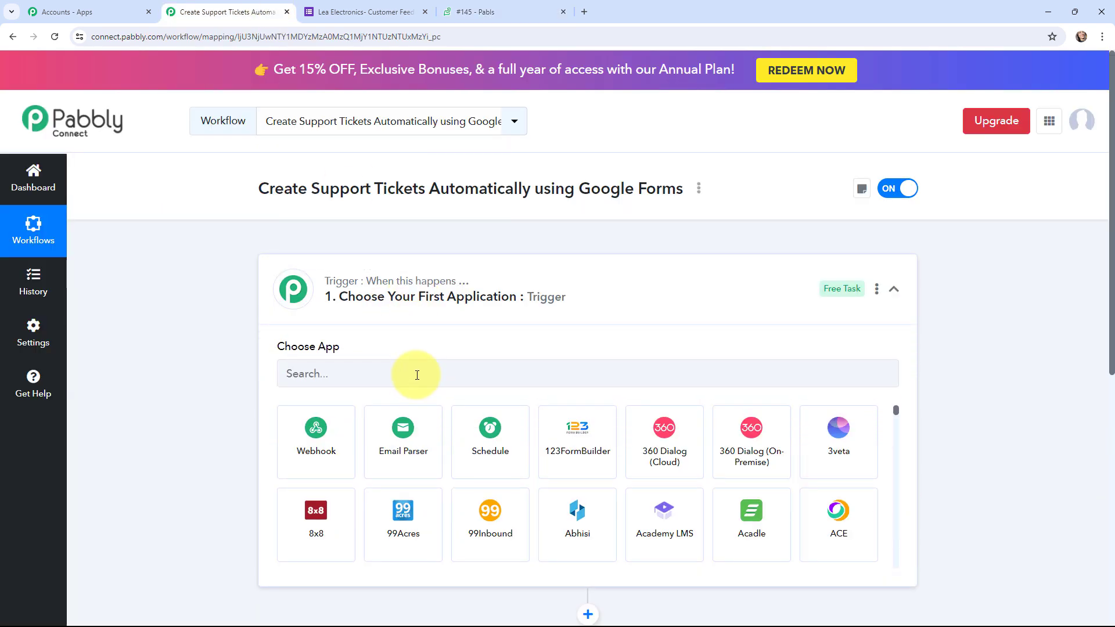
left_click(417, 375)
type("google ")
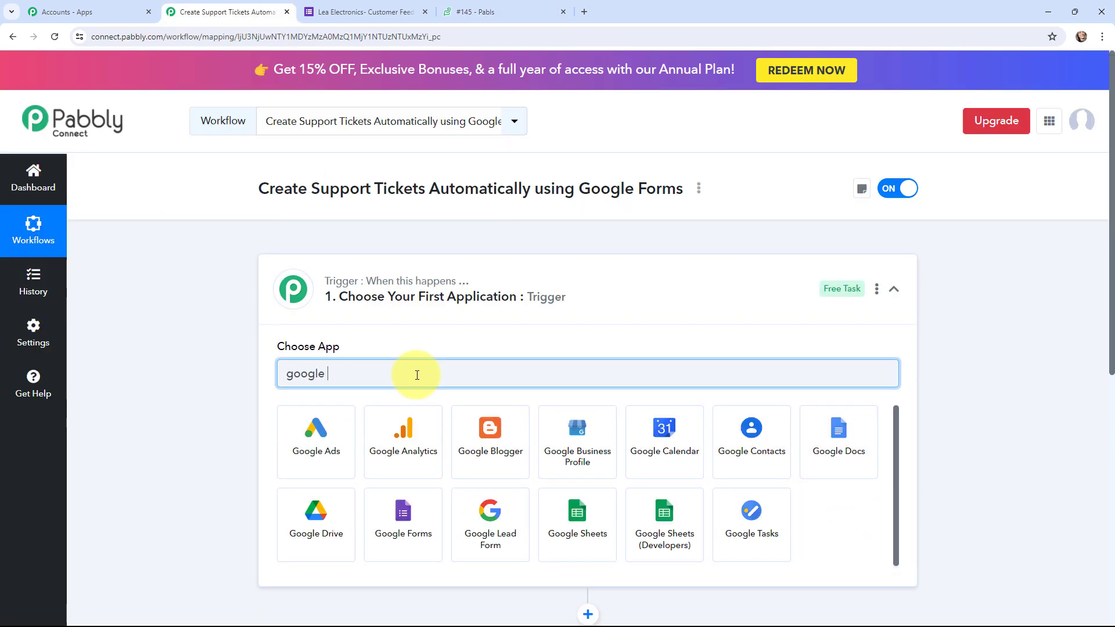
type("forms")
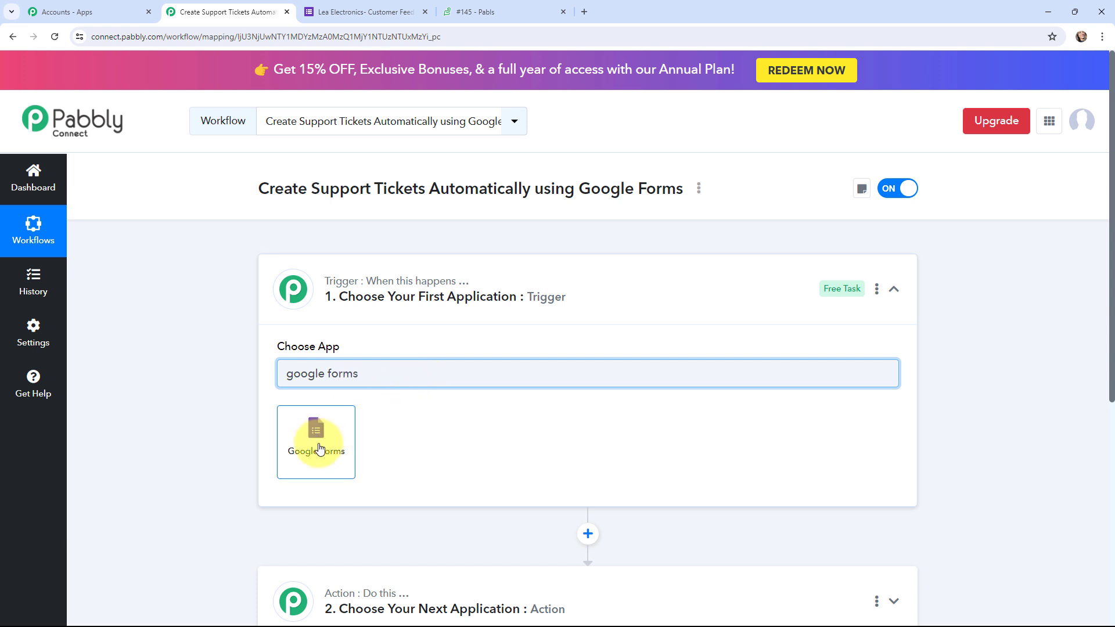
left_click(319, 449)
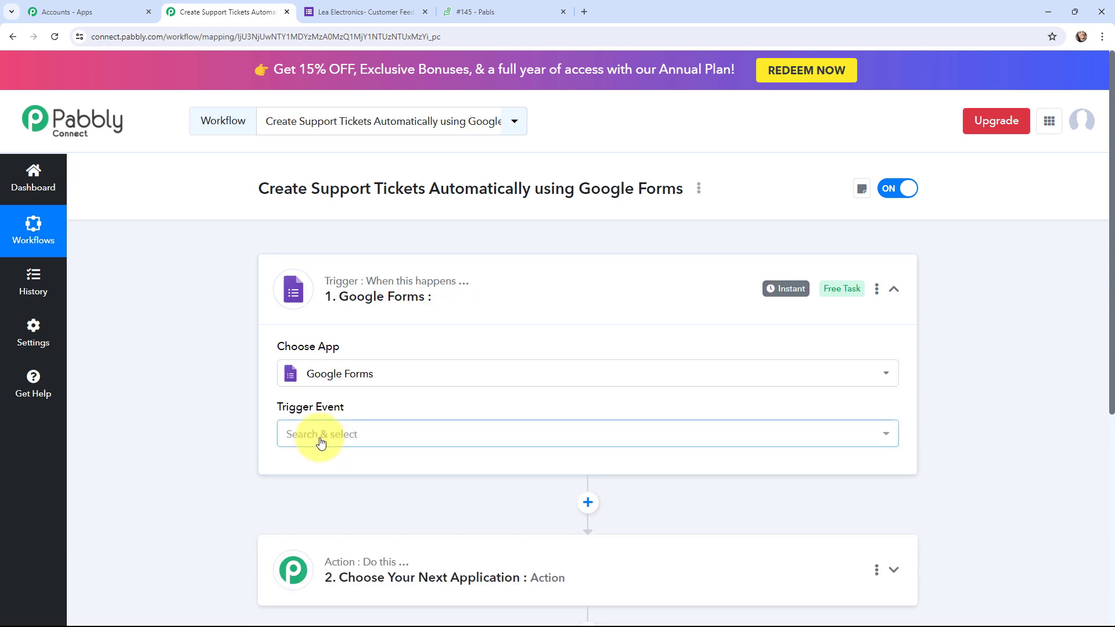
left_click(321, 443)
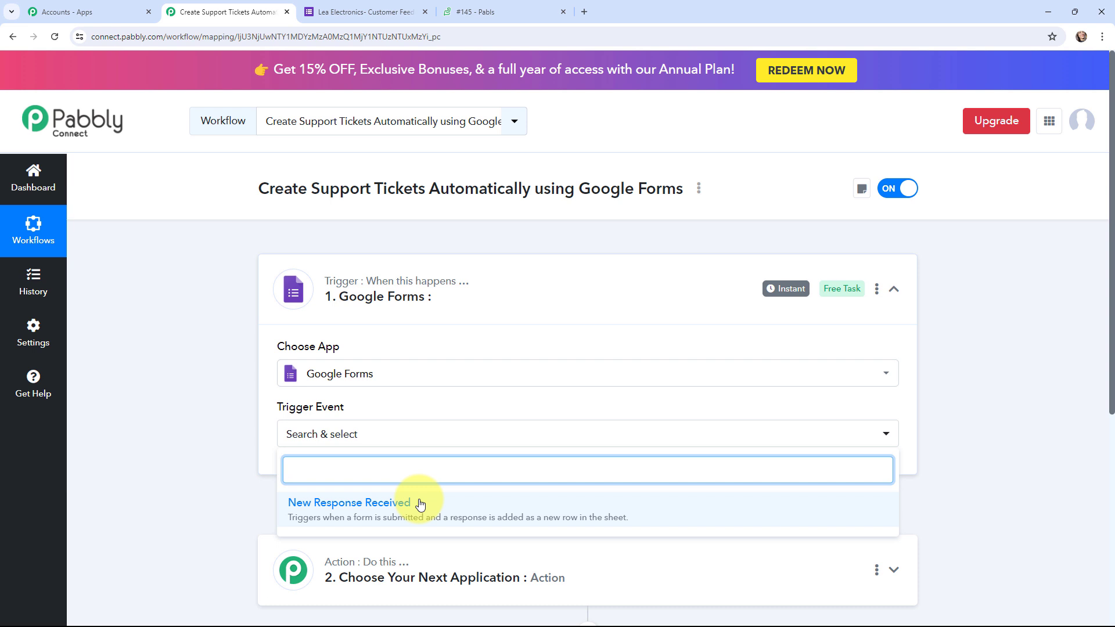
left_click(420, 504)
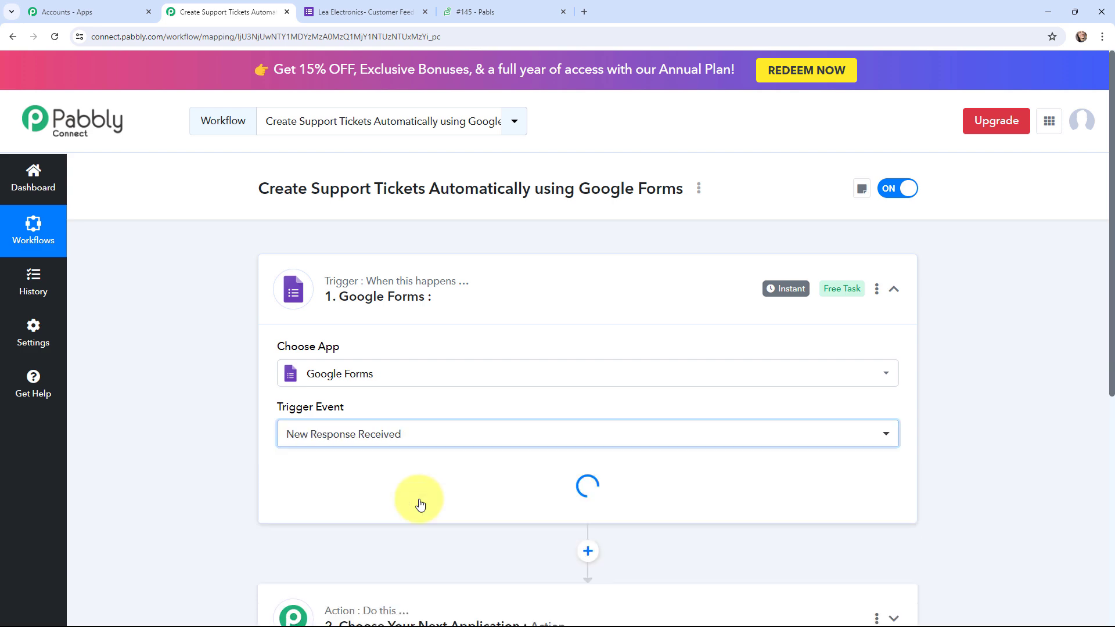
left_click(292, 281)
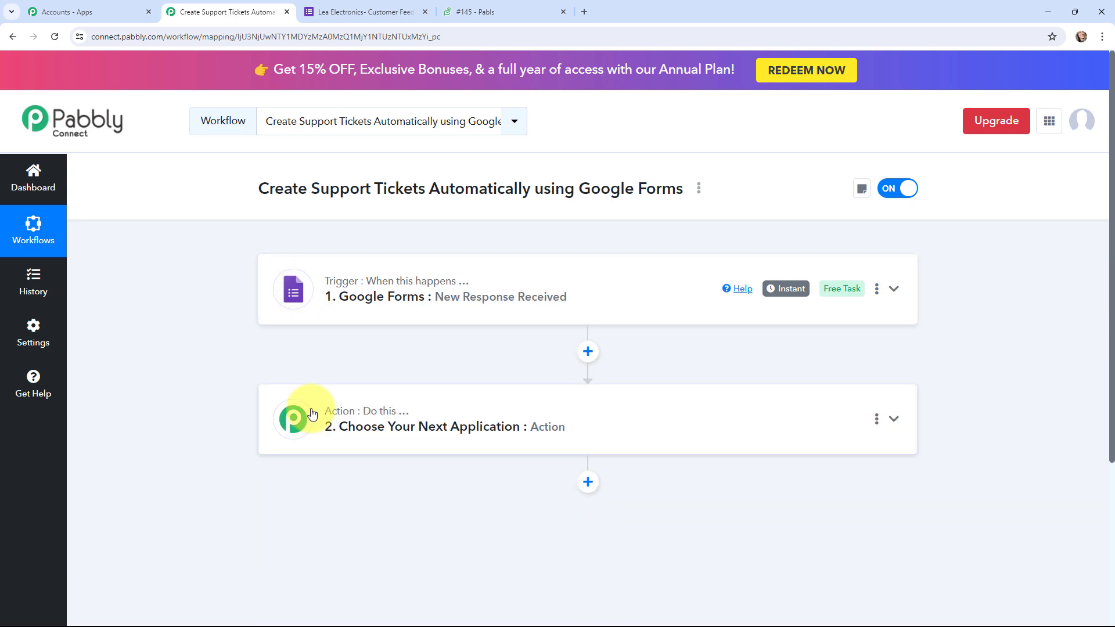
Set the action app to Zoho Desk with the Create New Ticket event
left_click(301, 420)
scroll(173, 337, "up", 2)
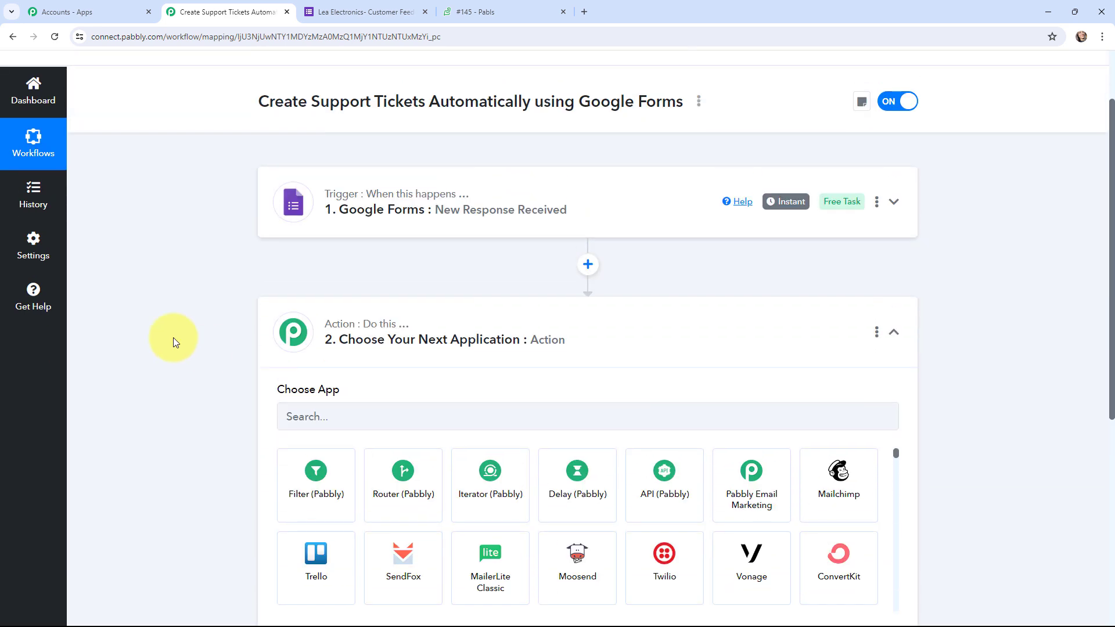
left_click(356, 409)
type("zoho desk")
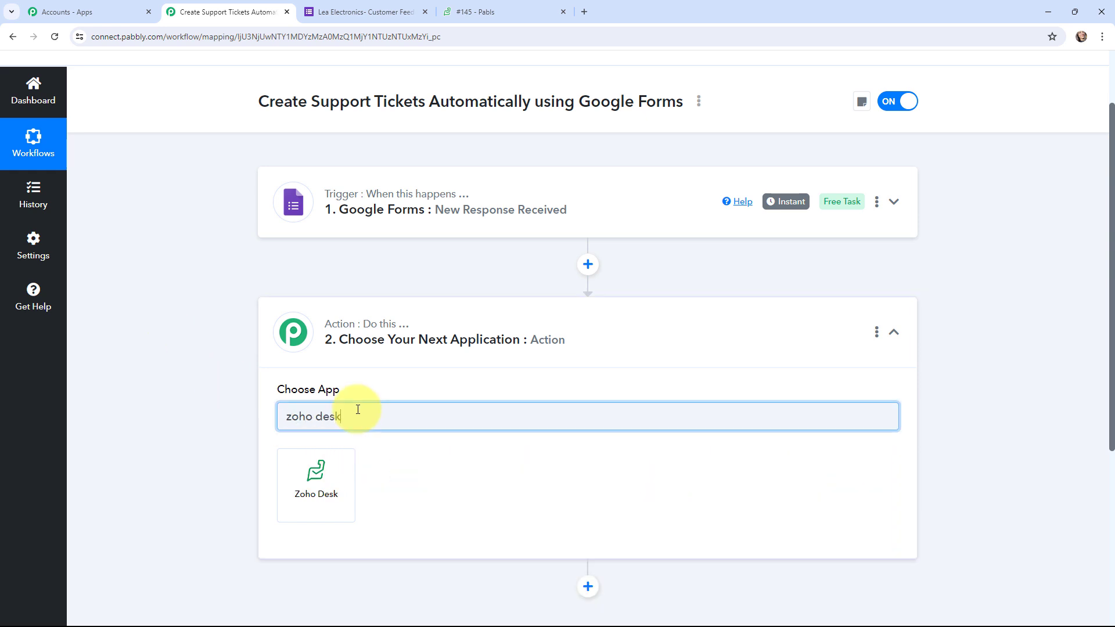
left_click(300, 499)
left_click(326, 475)
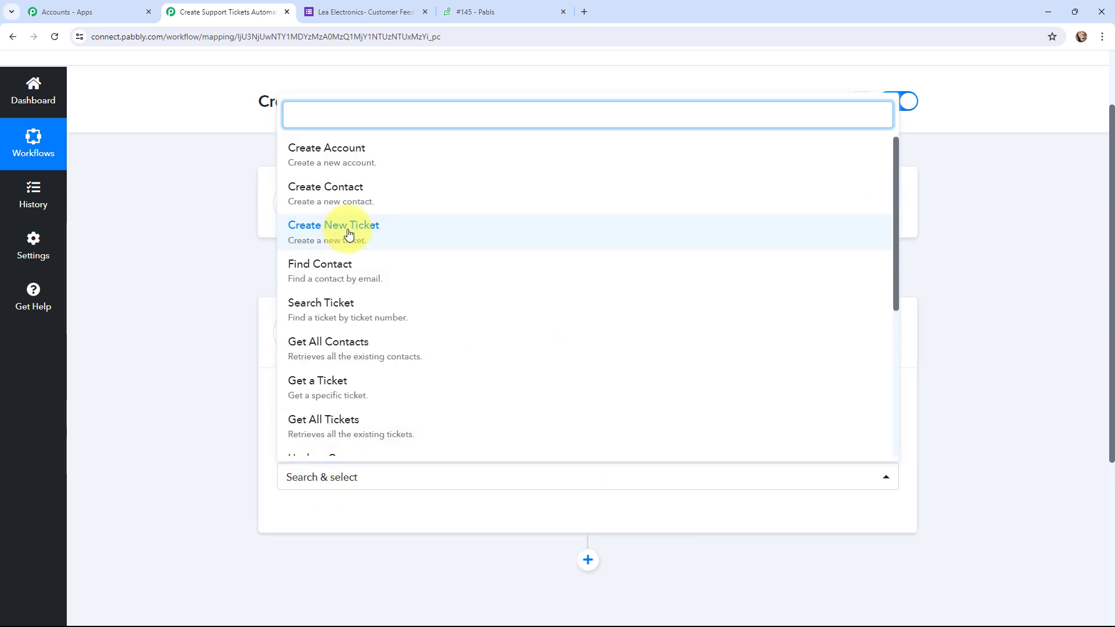
left_click(307, 226)
left_click(280, 339)
scroll(180, 433, "up", 2)
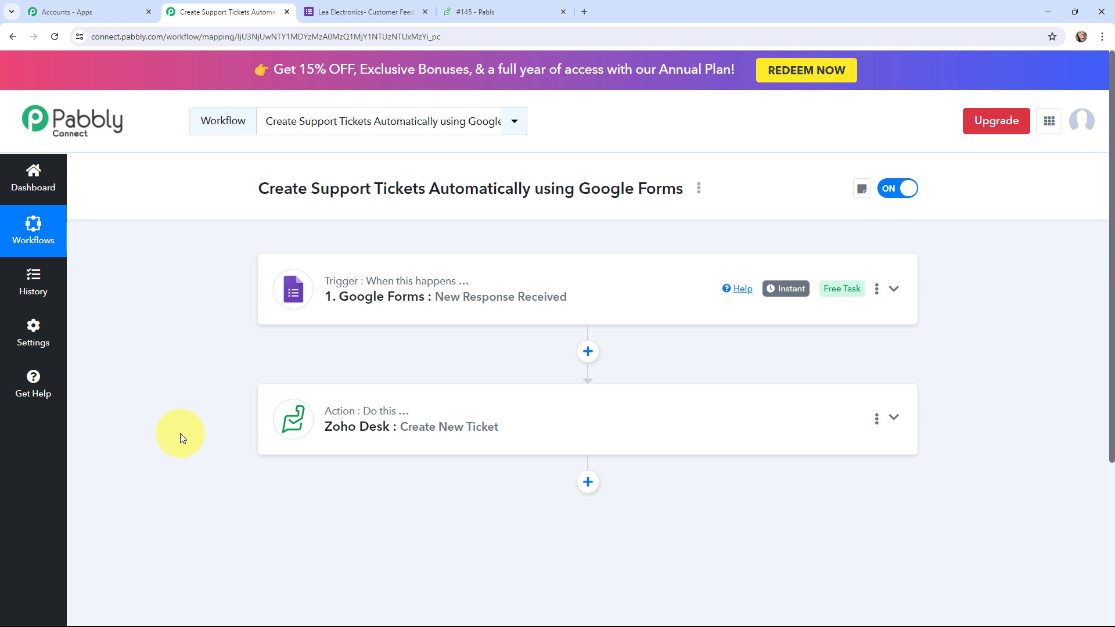
Reveal the Google Forms trigger's webhook URL and setup instructions, then go to the feedback form
left_click(287, 288)
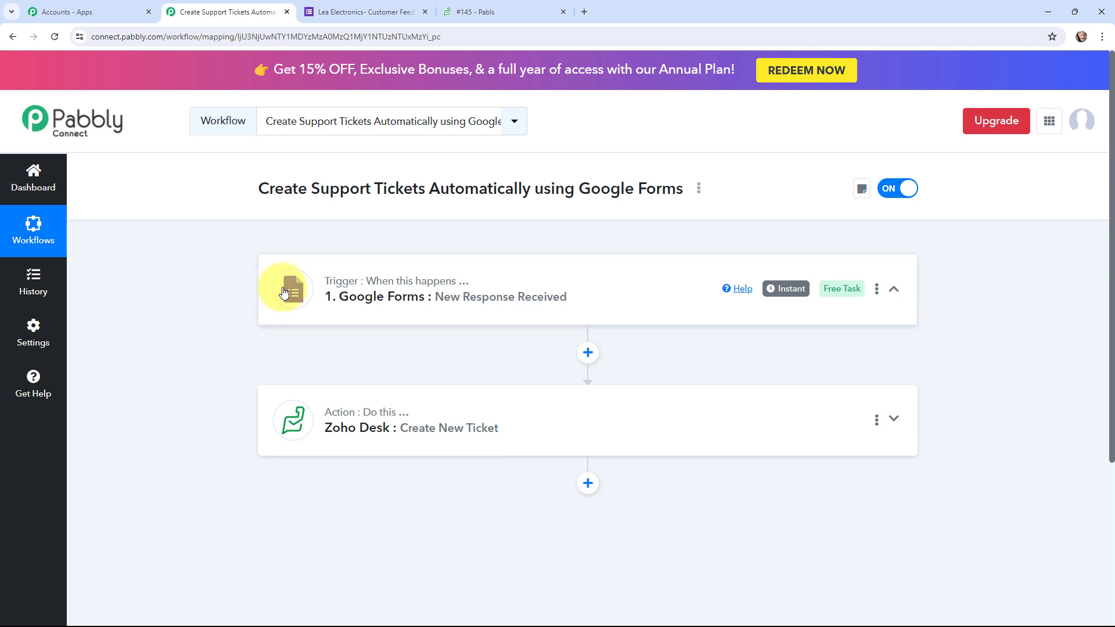
scroll(161, 399, "down", 2)
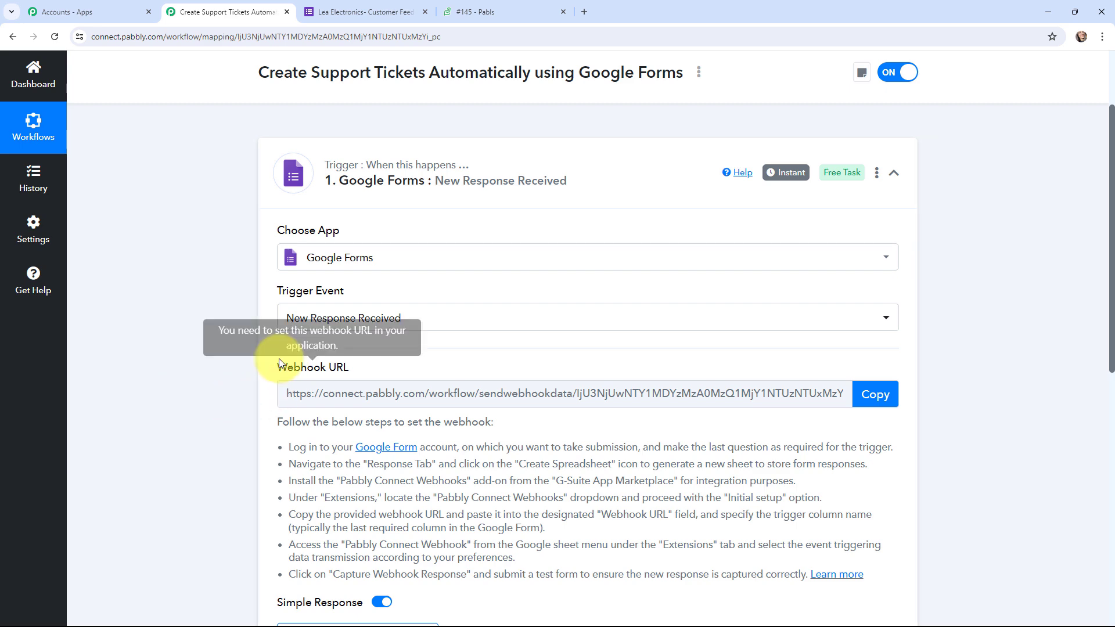
left_click_drag(275, 423, 883, 575)
left_click(194, 437)
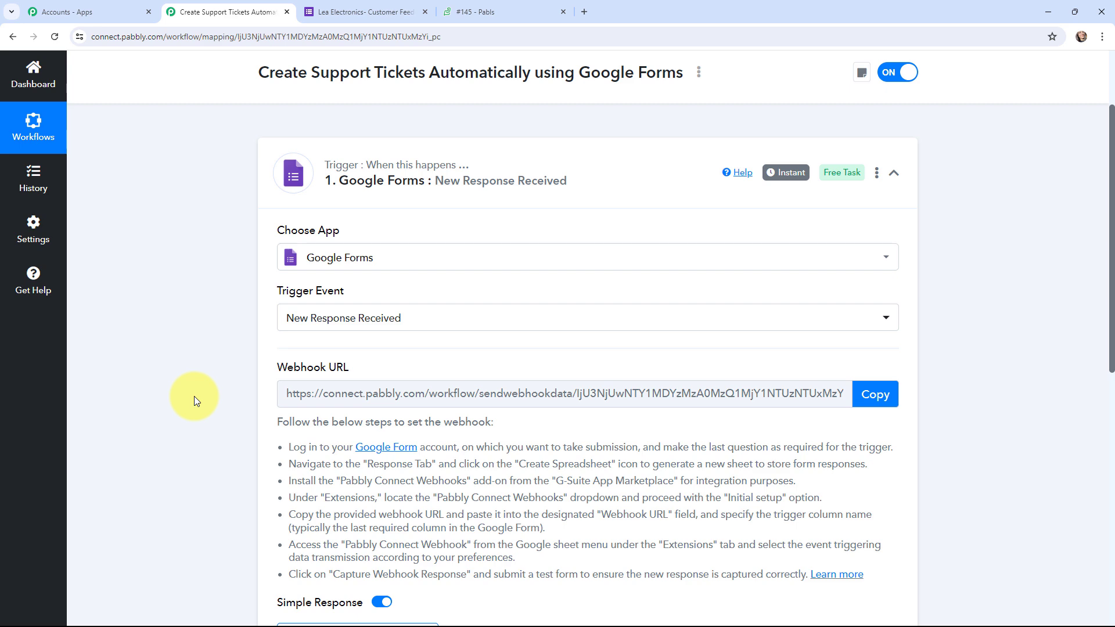
left_click(326, 12)
Review the Lea Electronics feedback form's questions, then show its responses view with 0 responses
scroll(176, 273, "down", 4)
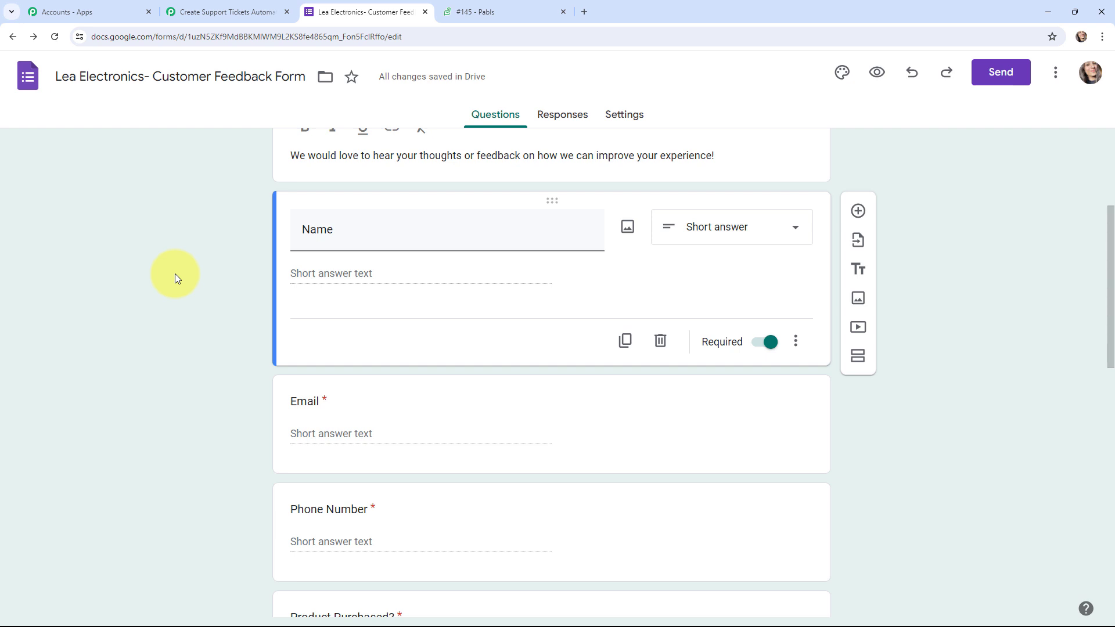
scroll(175, 274, "down", 6)
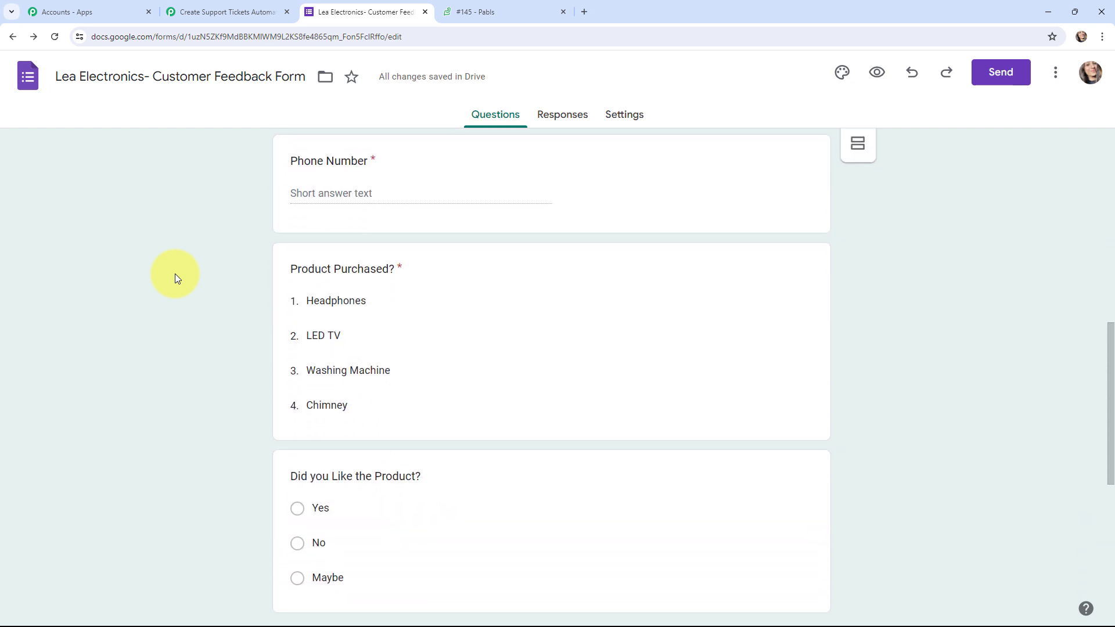
scroll(176, 274, "down", 3)
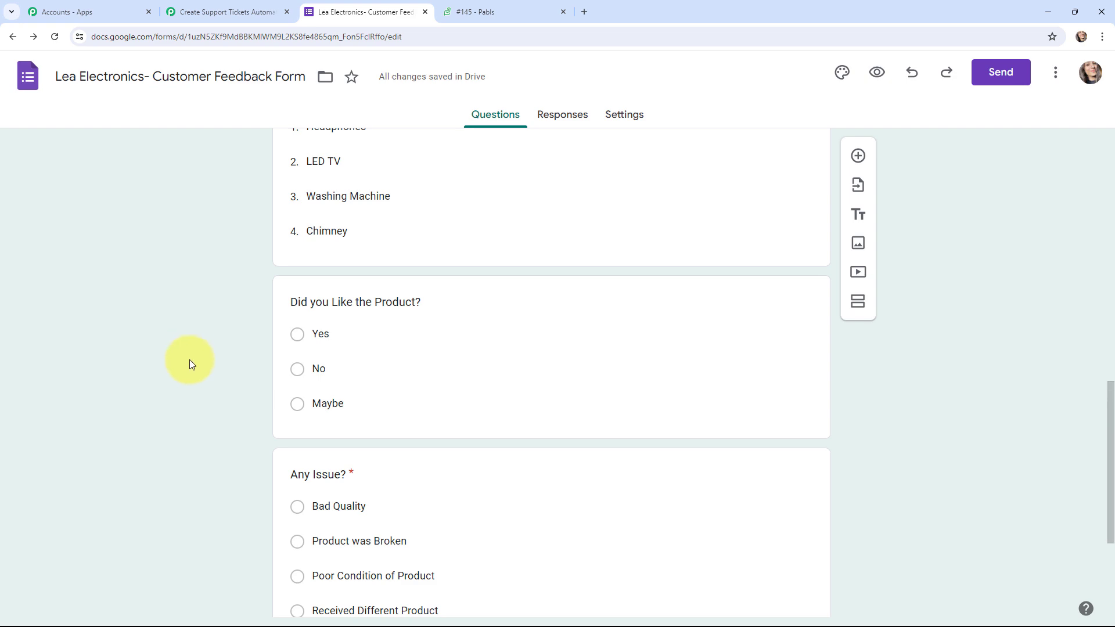
scroll(189, 360, "down", 4)
scroll(189, 360, "down", 1)
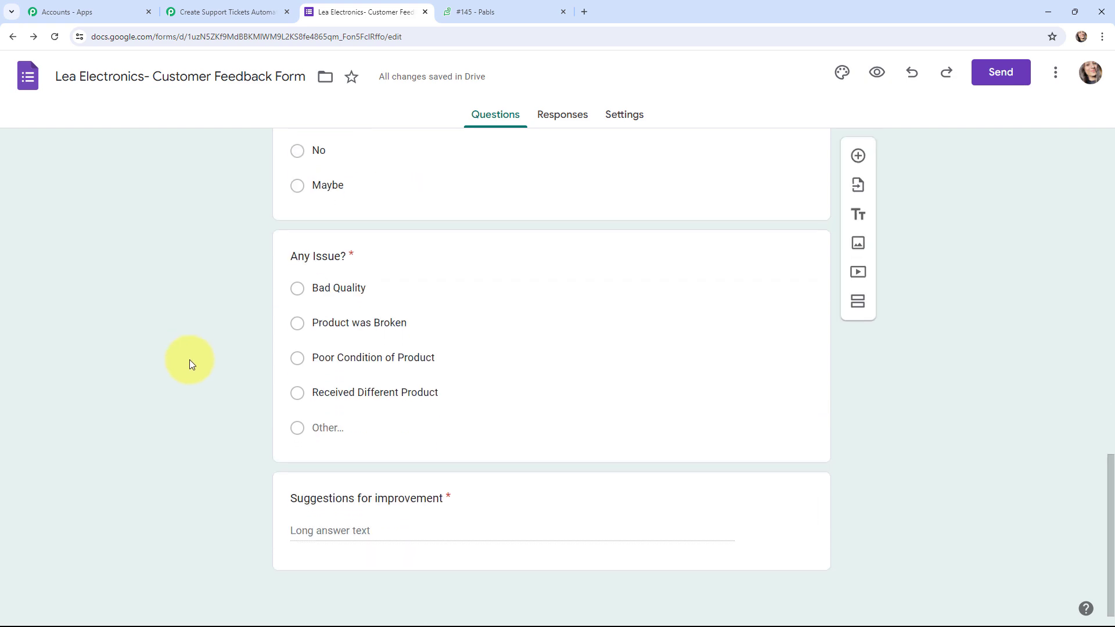
scroll(189, 360, "up", 20)
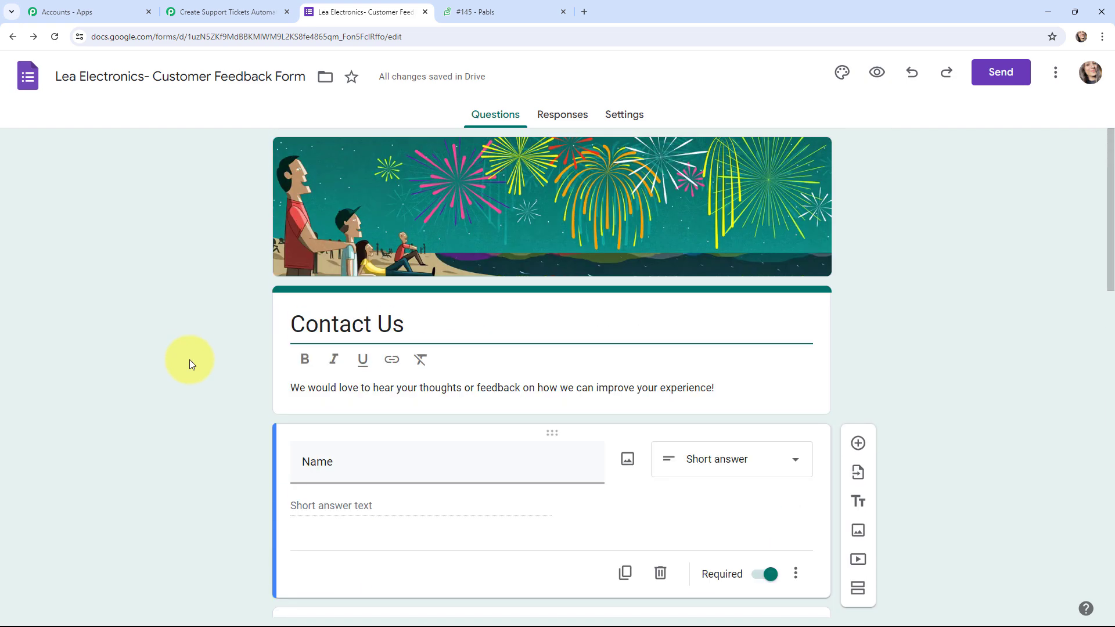
left_click(550, 121)
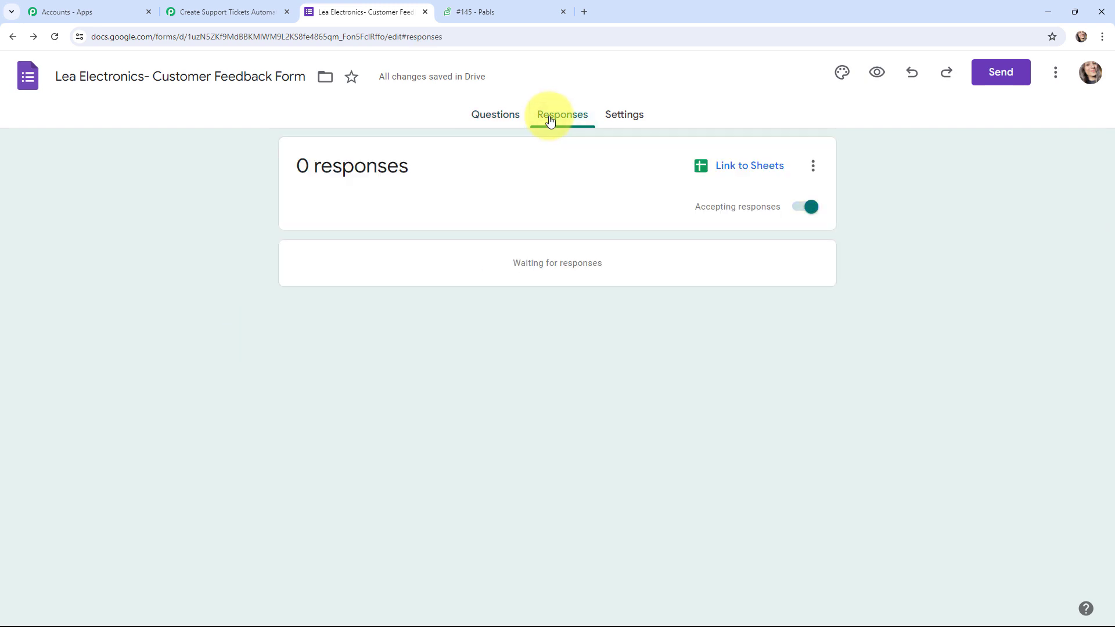
Link the form's responses to a newly created Google Sheets spreadsheet
left_click(746, 168)
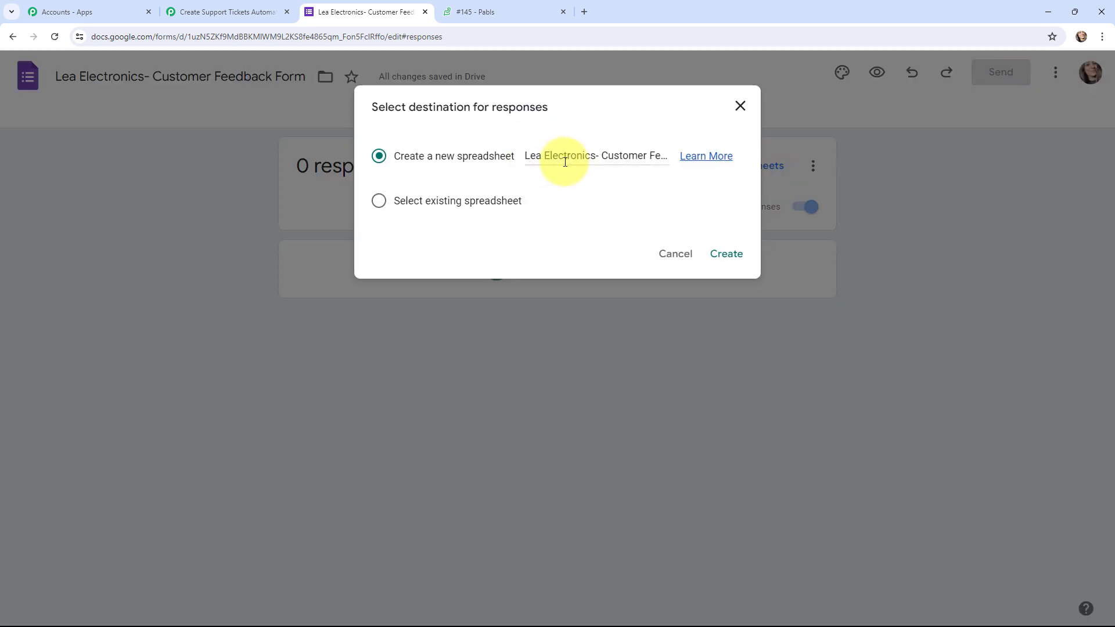
left_click(723, 254)
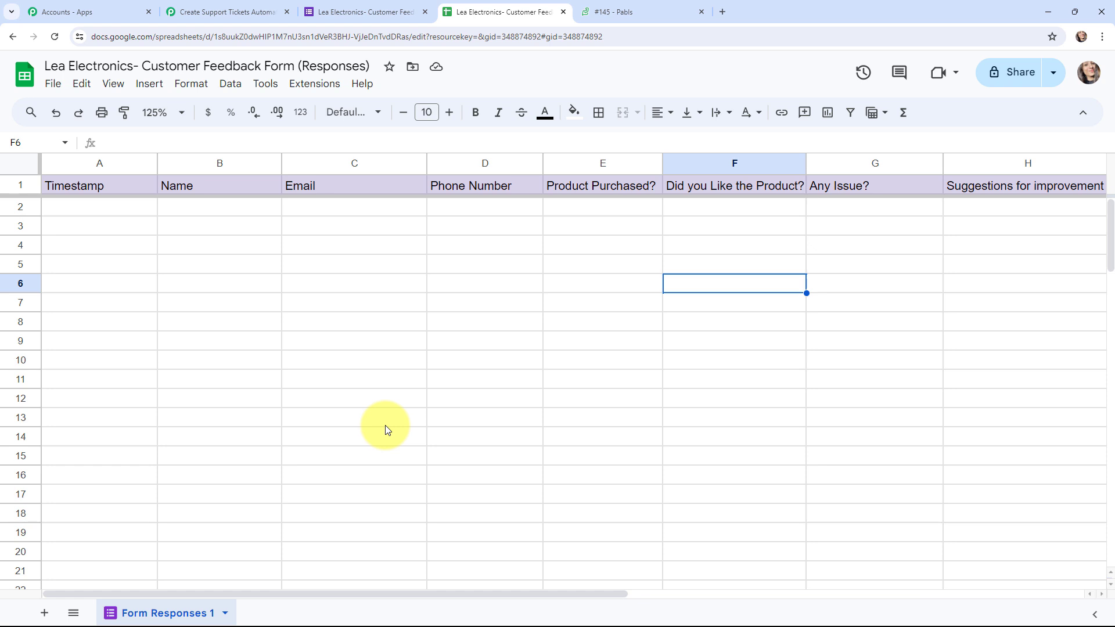
Search the add-ons marketplace for Pabbly Connect Webhooks to confirm it is installed
left_click(315, 85)
mouse_move(386, 251)
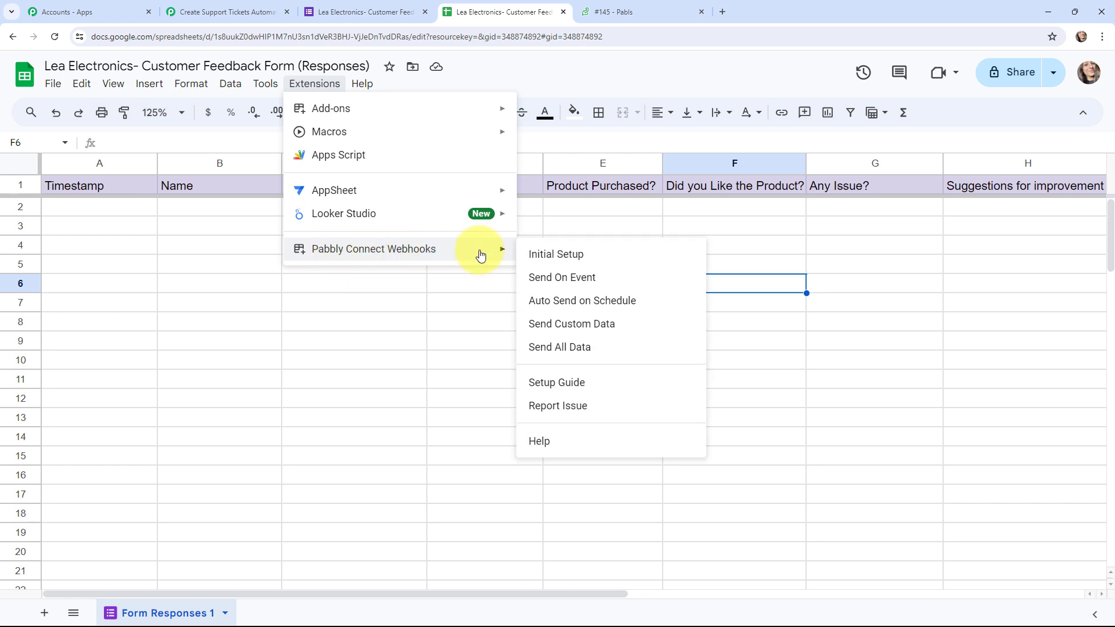
mouse_move(482, 110)
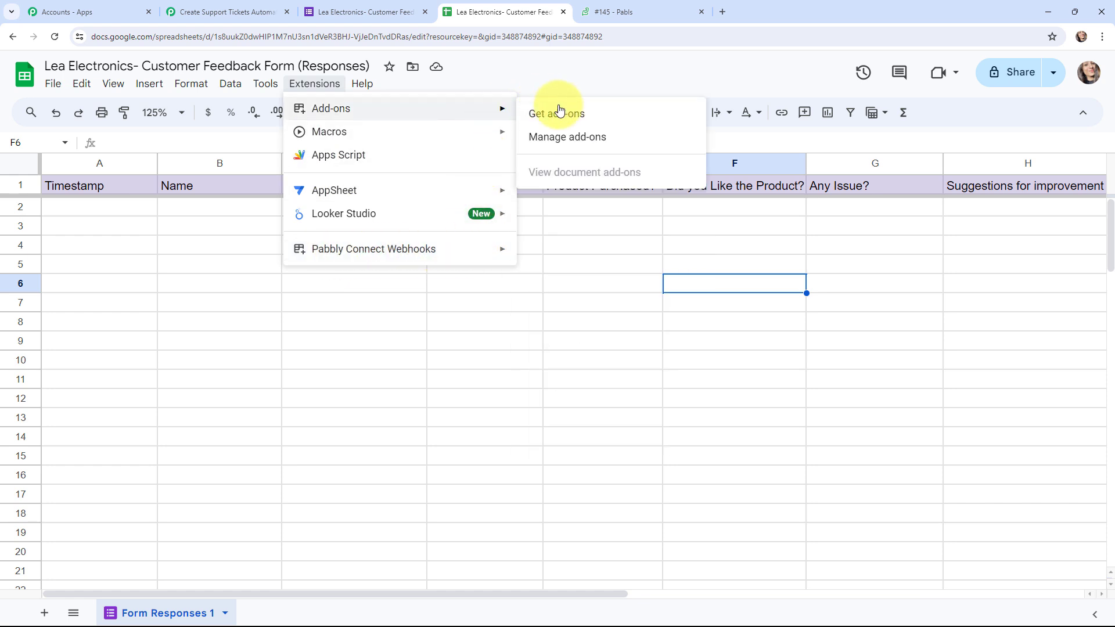
left_click(565, 111)
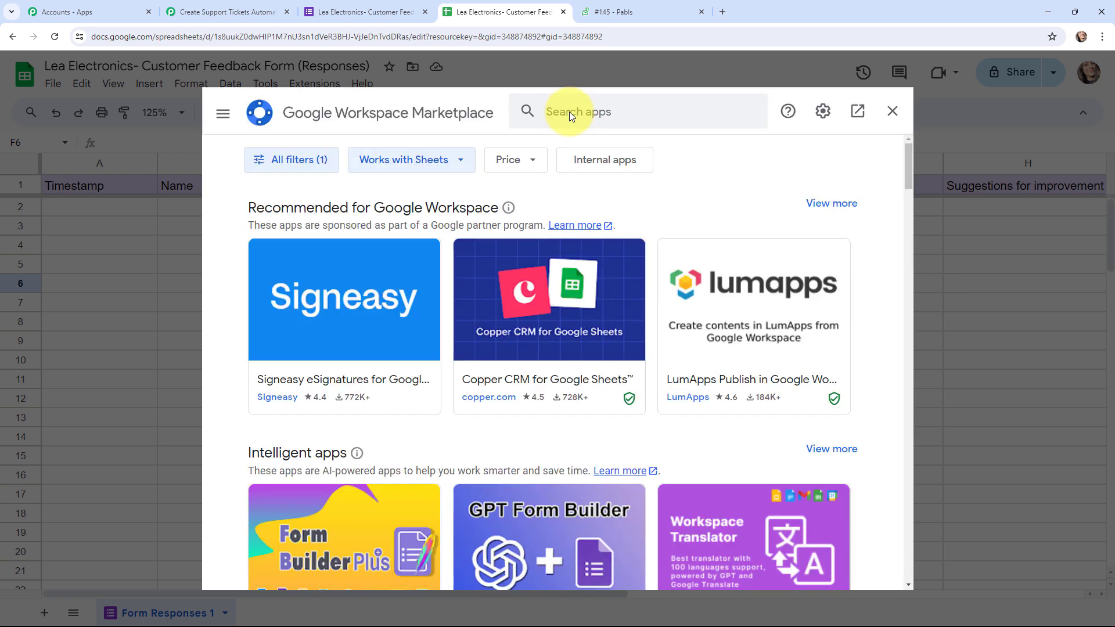
left_click(621, 119)
type("pabb")
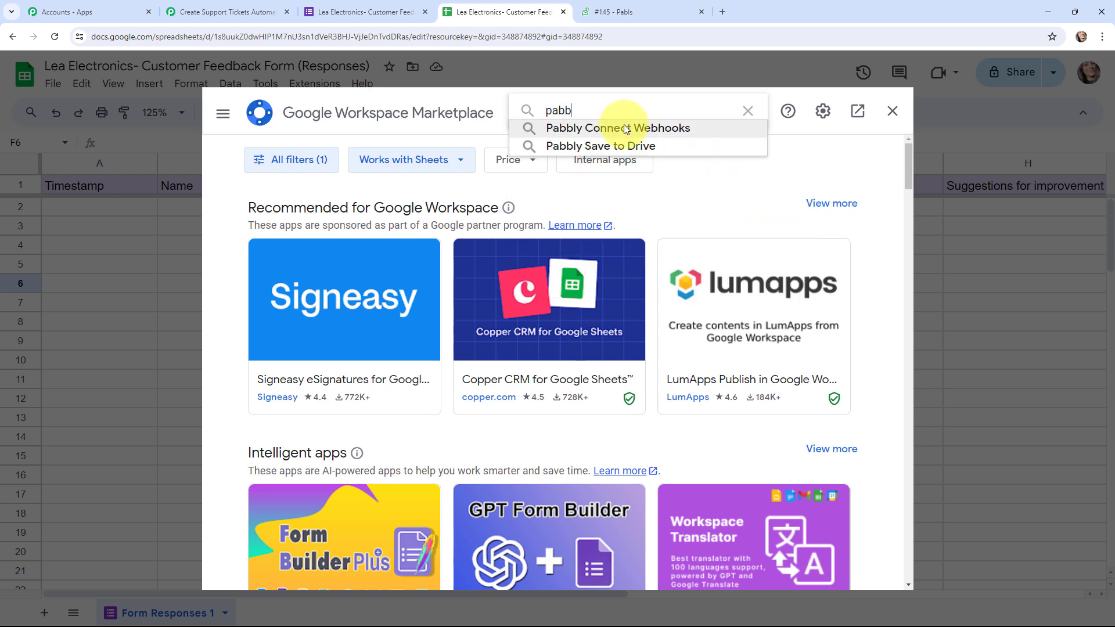
left_click(624, 125)
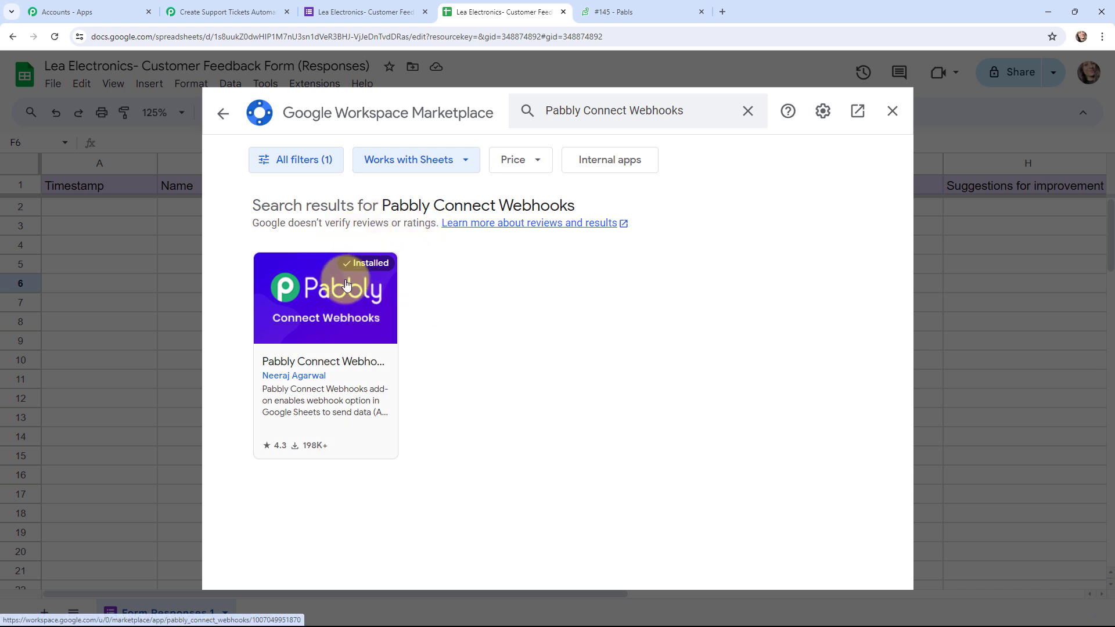
left_click(891, 110)
Launch Pabbly Connect Webhooks' Initial Setup from the Extensions menu
left_click(314, 83)
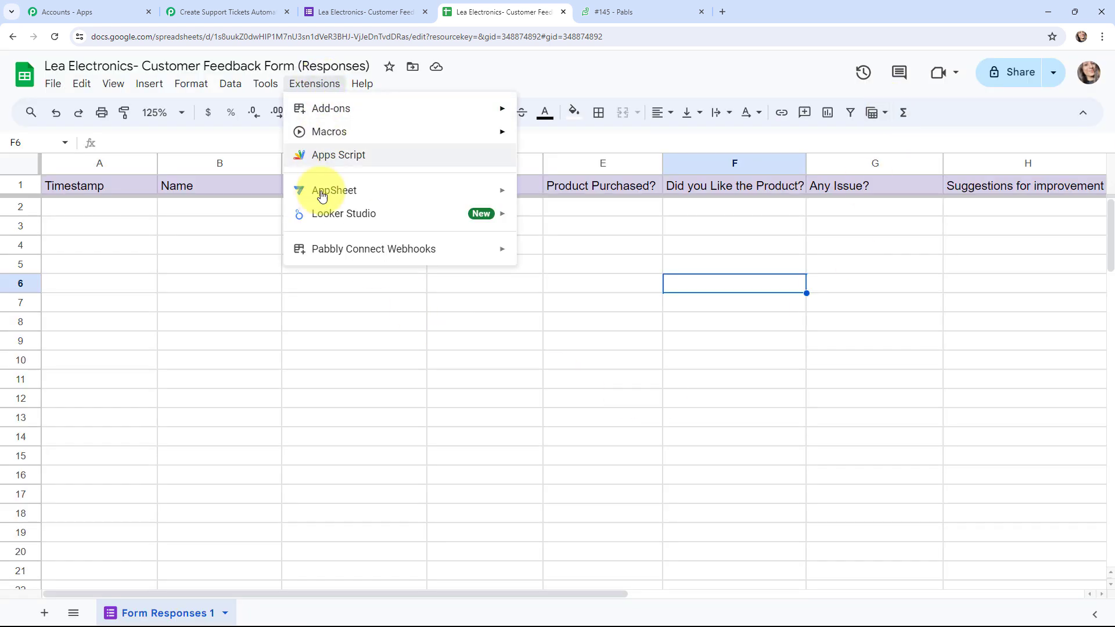
mouse_move(319, 249)
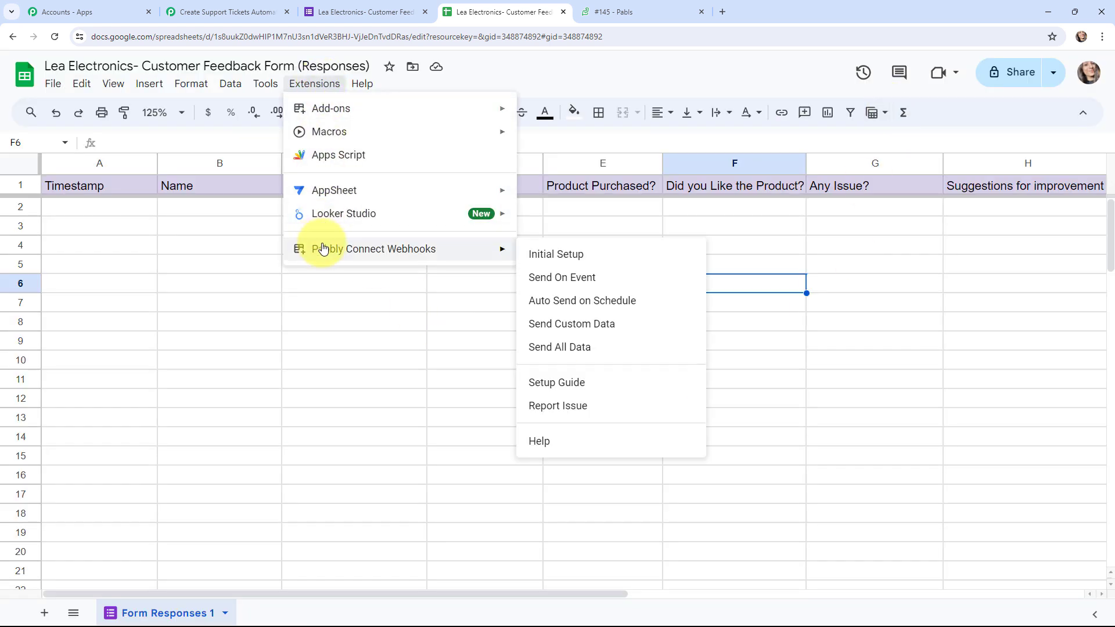
left_click(608, 260)
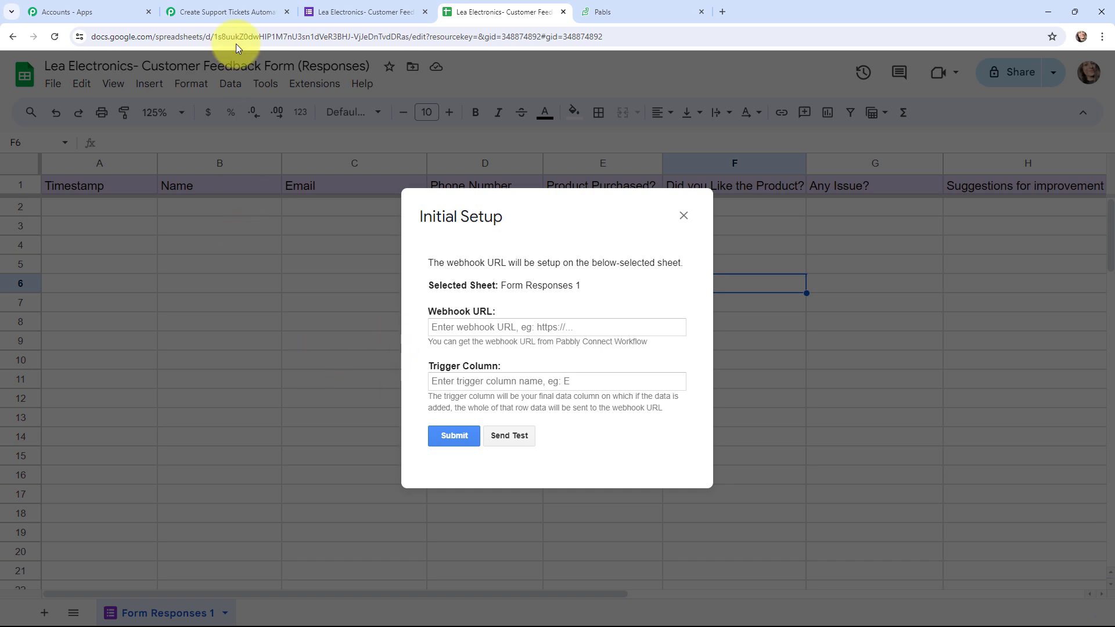
Enter the workflow's webhook URL and trigger column H in Initial Setup, then submit it
left_click(224, 12)
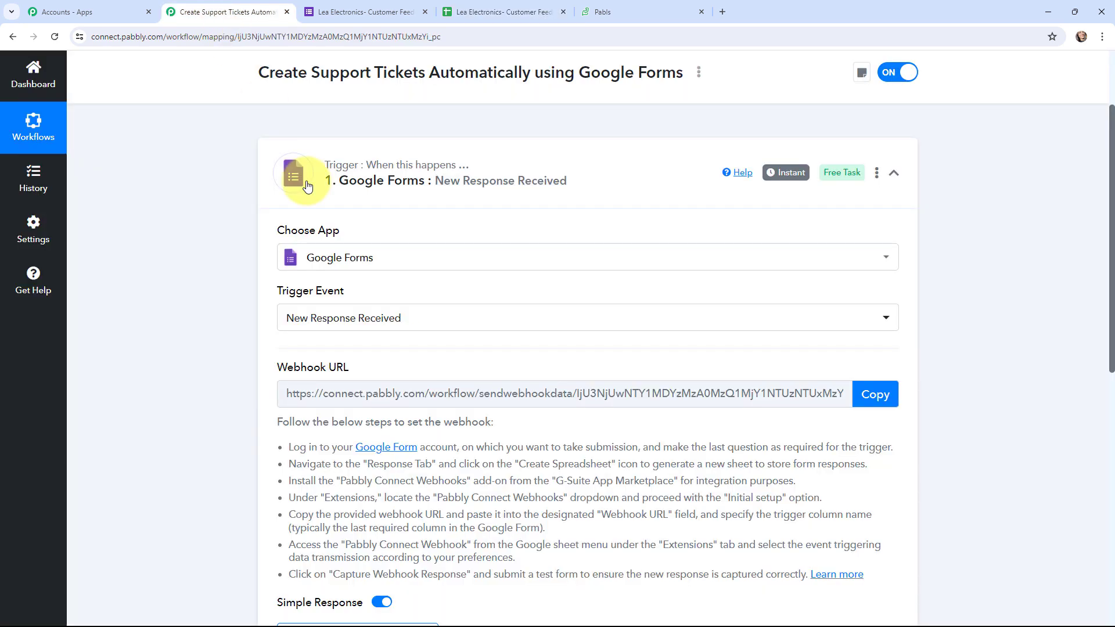
left_click(875, 394)
left_click(504, 12)
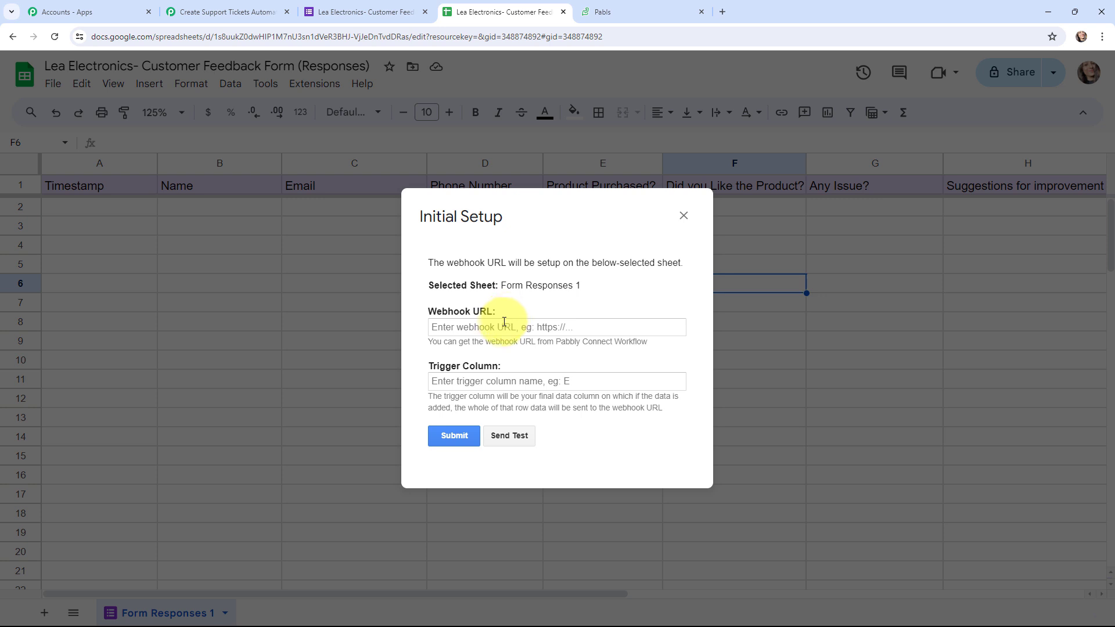
left_click(506, 327)
key("ctrl+v")
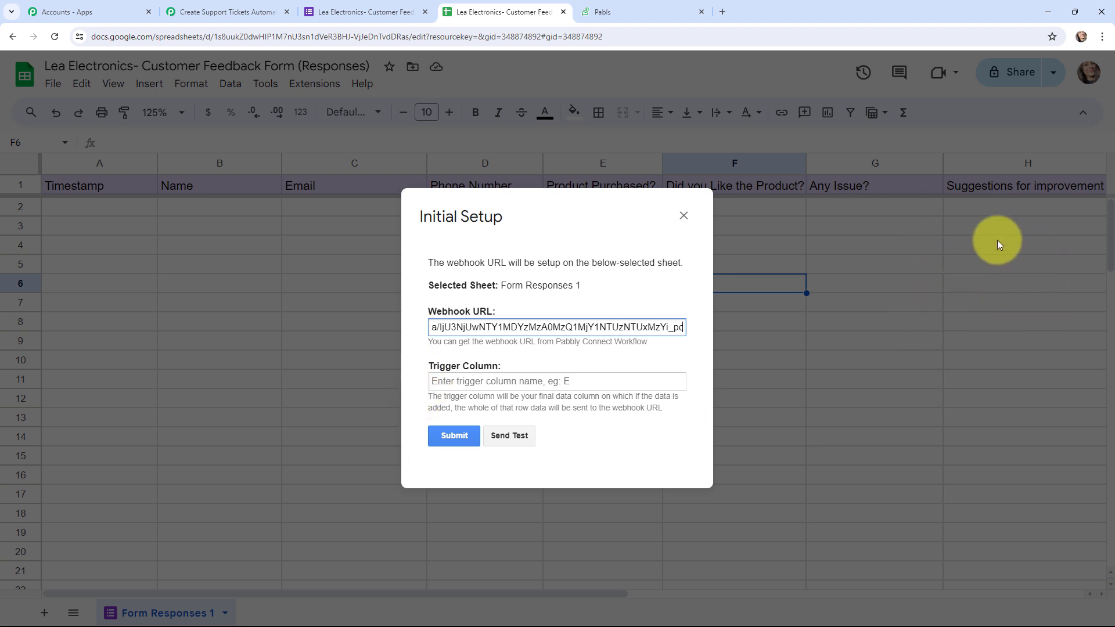
left_click(482, 383)
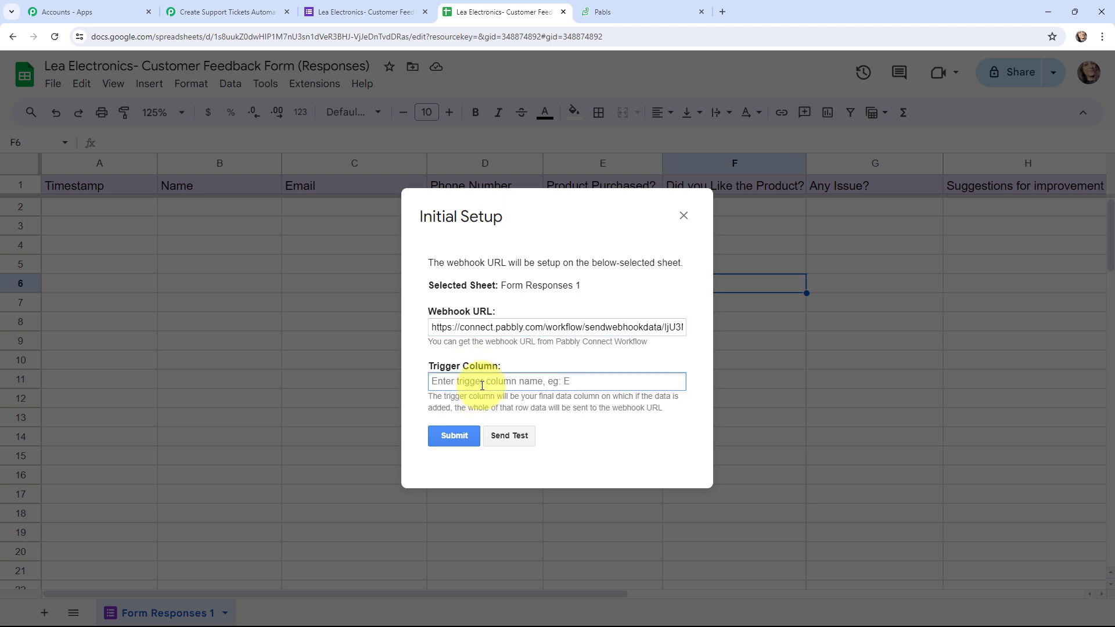
type("H")
left_click(461, 437)
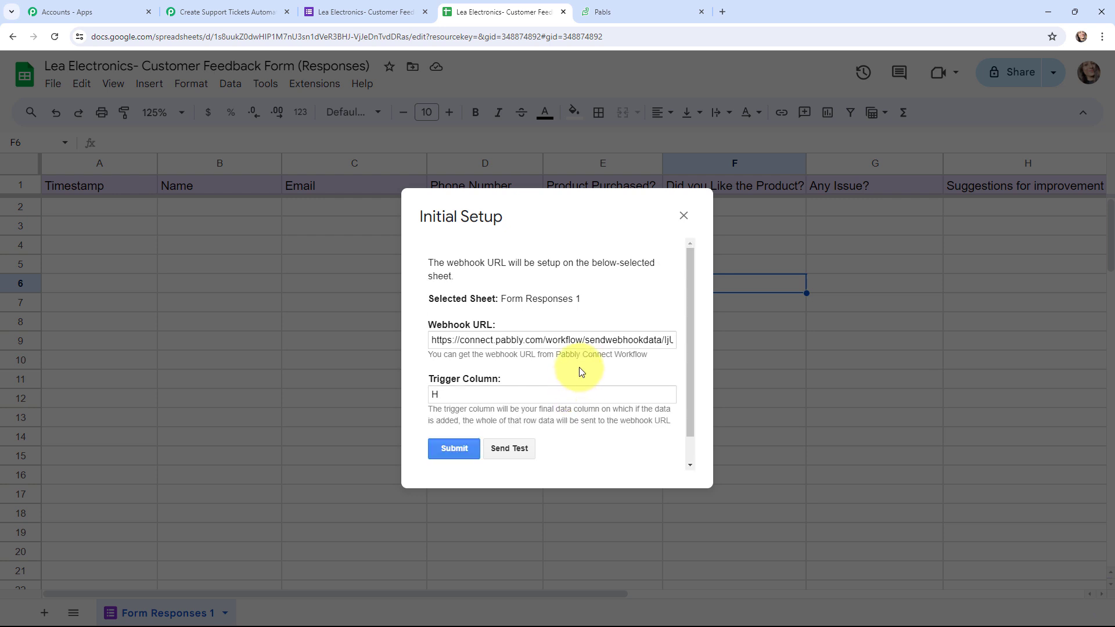
scroll(580, 367, "down", 1)
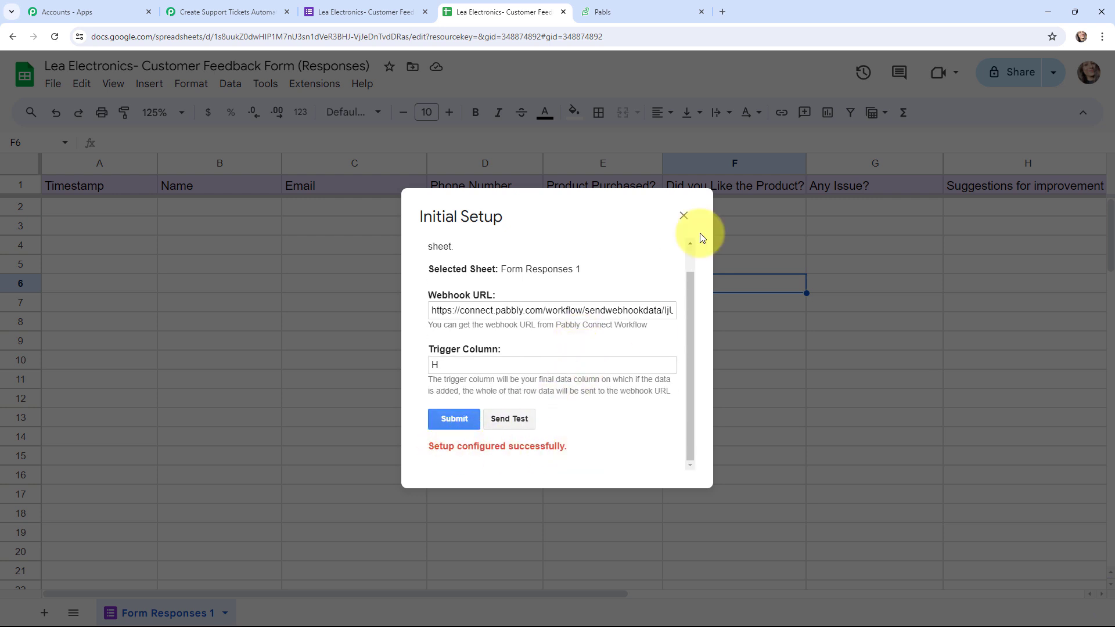
left_click(685, 214)
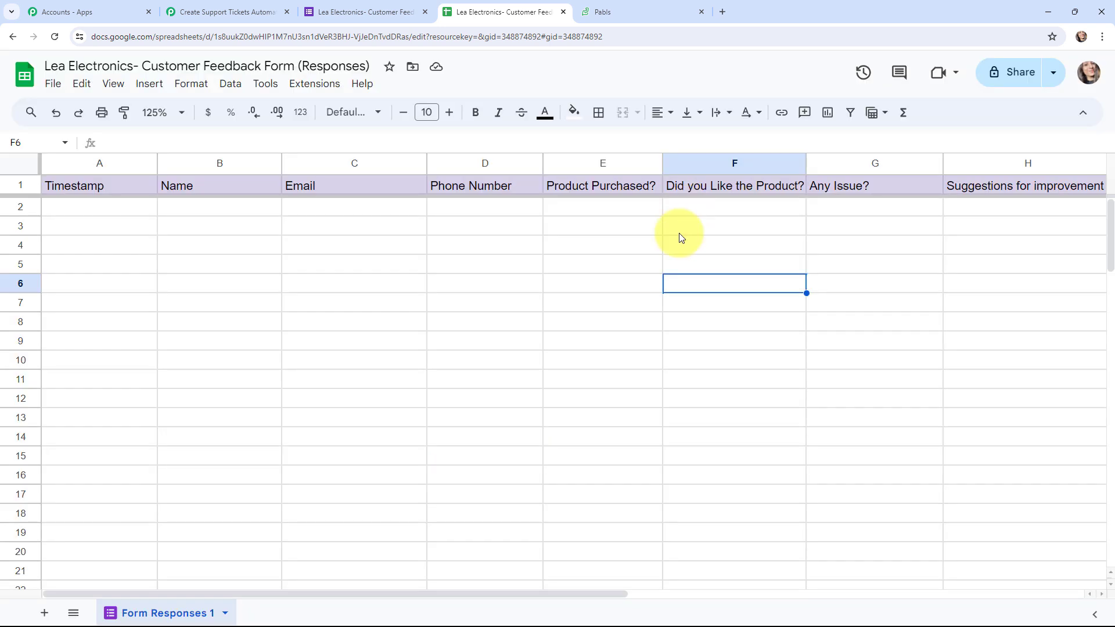
Set the Pabbly Connect Webhooks add-on to Send On Event, reload the sheet, and return to Pabbly
left_click(324, 86)
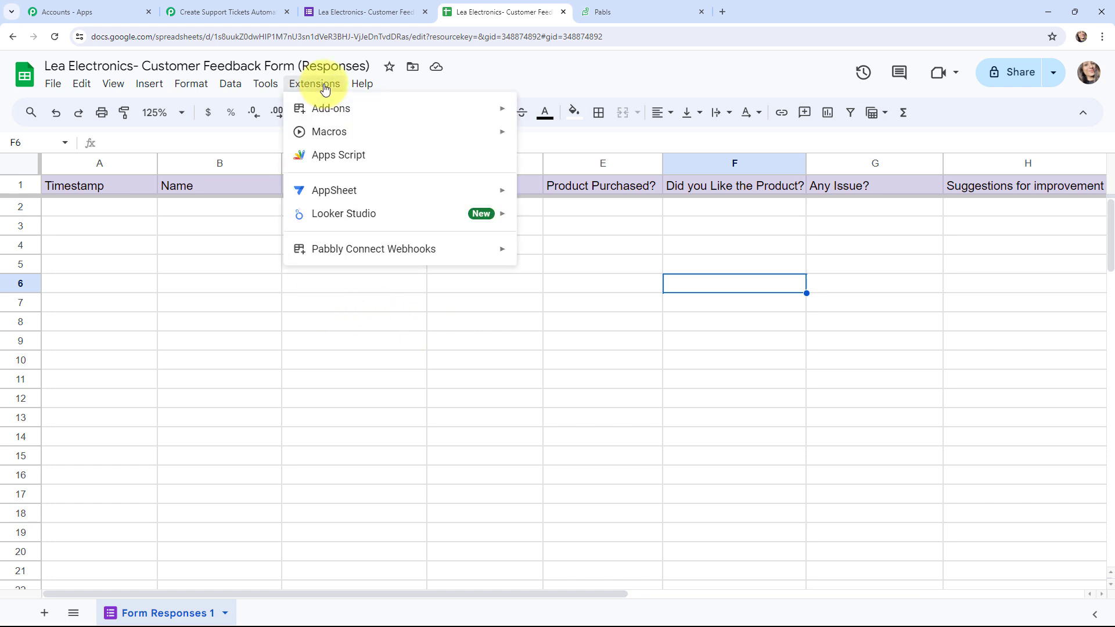
mouse_move(430, 248)
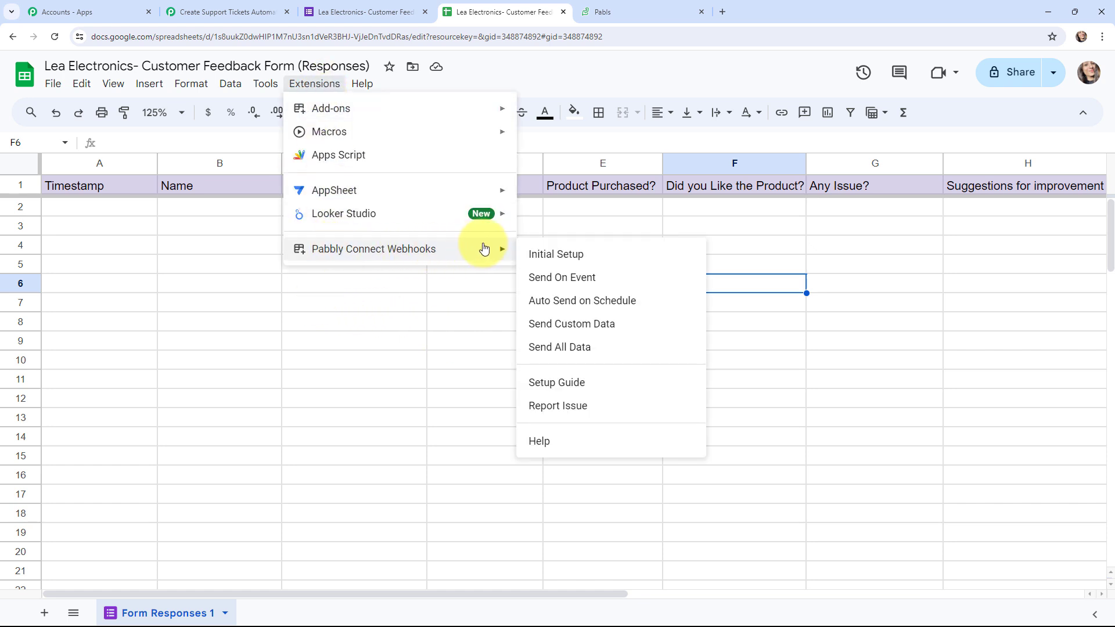
left_click(614, 280)
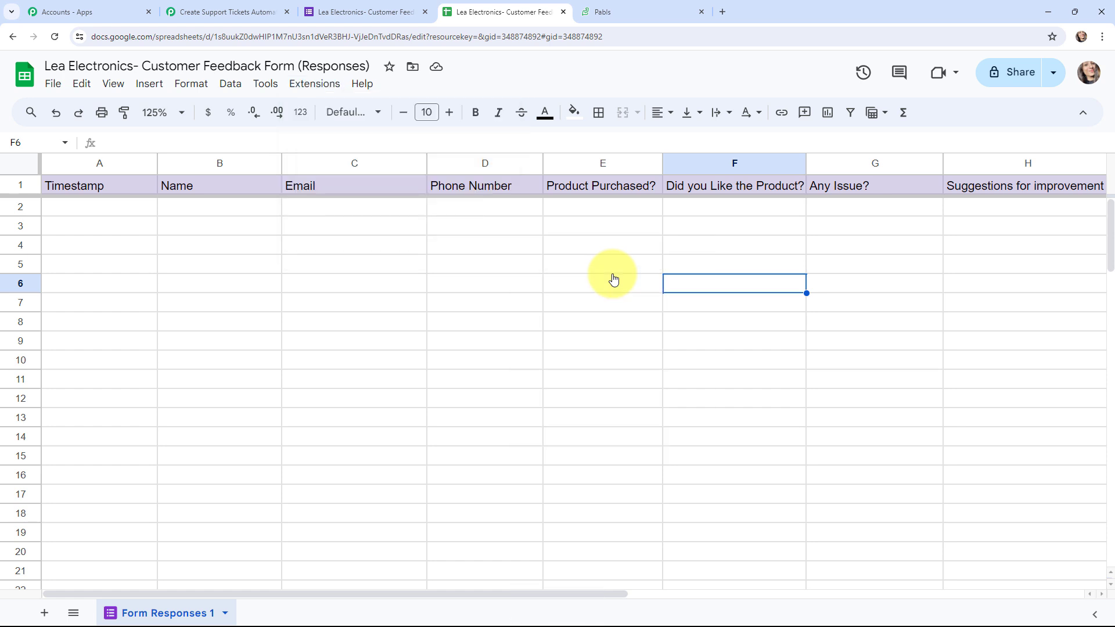
left_click(51, 37)
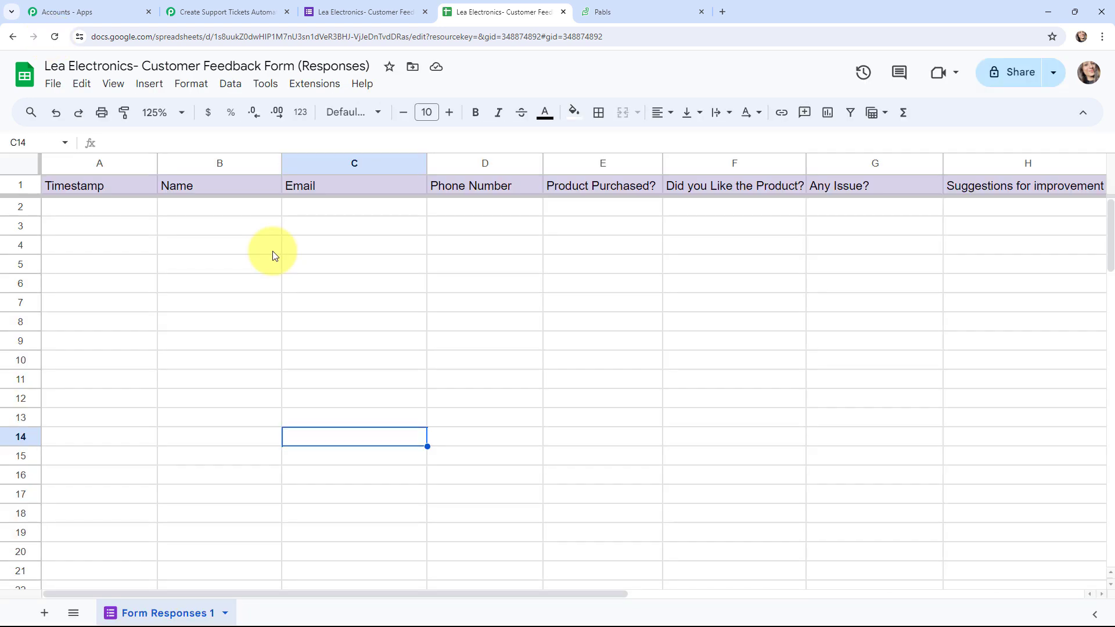
left_click(187, 12)
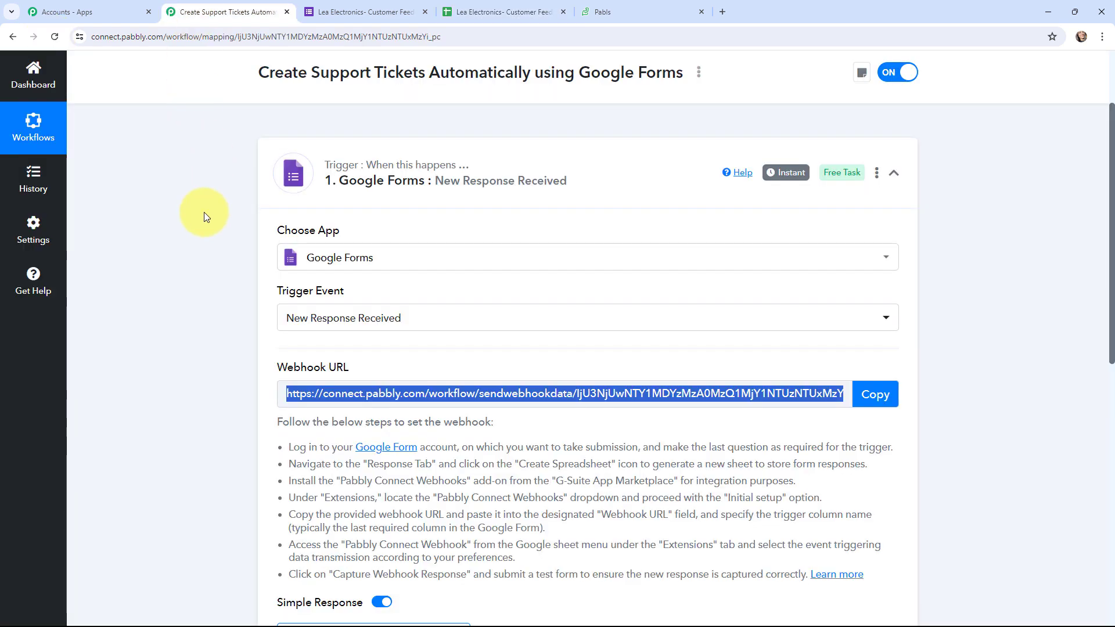
Scroll down the Google Forms trigger to reach the webhook response capture area
scroll(196, 219, "down", 2)
scroll(197, 219, "down", 1)
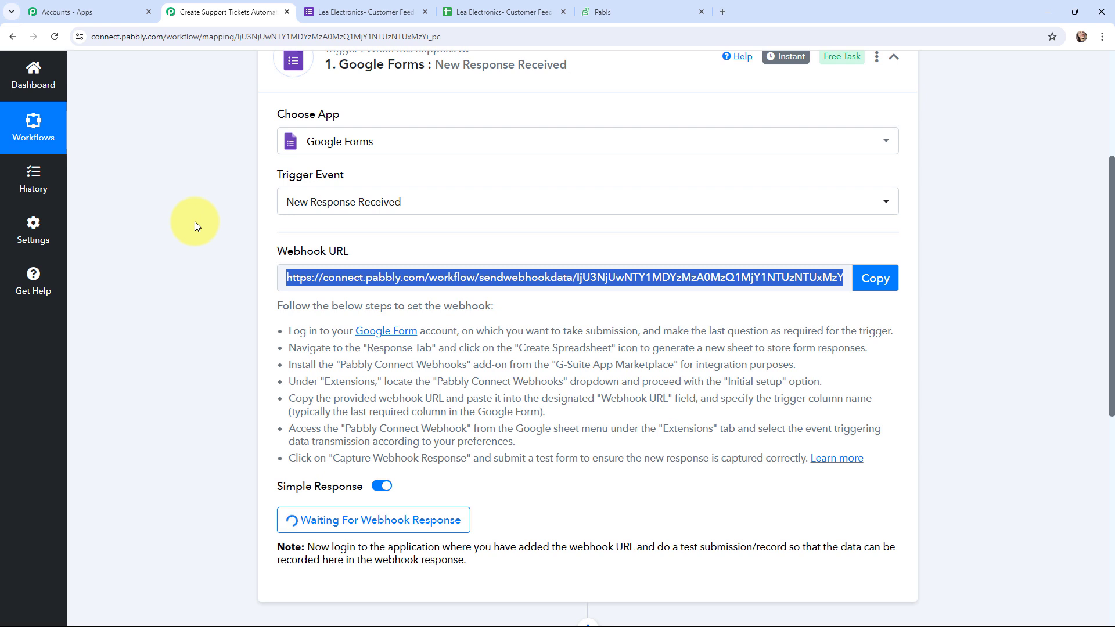
Open a live preview of the Contact Us form from the form tab
left_click(350, 5)
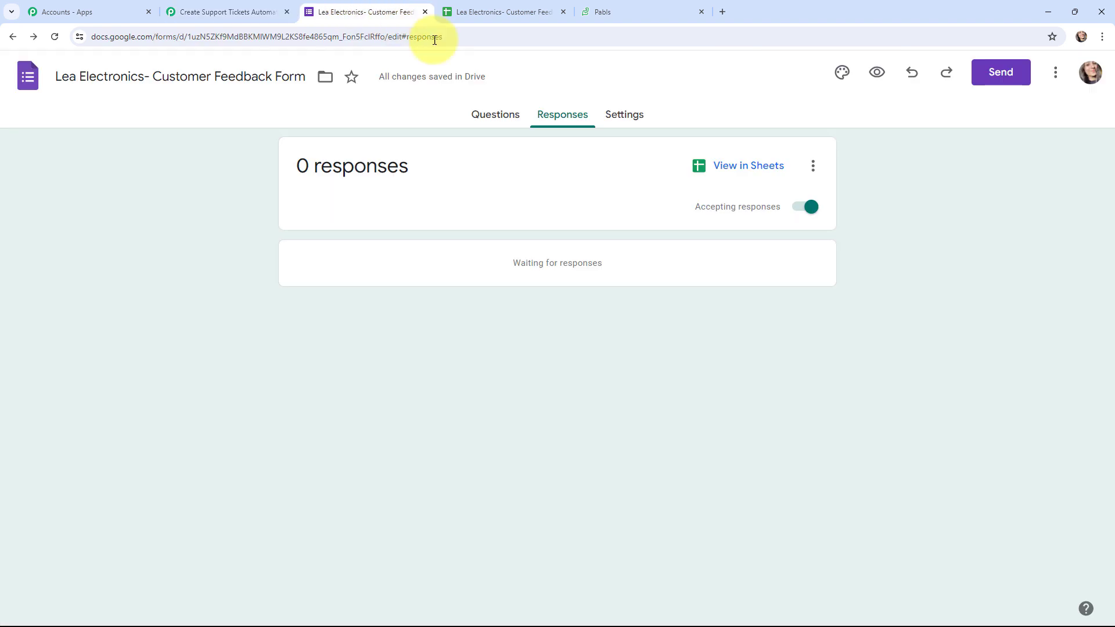
left_click(878, 75)
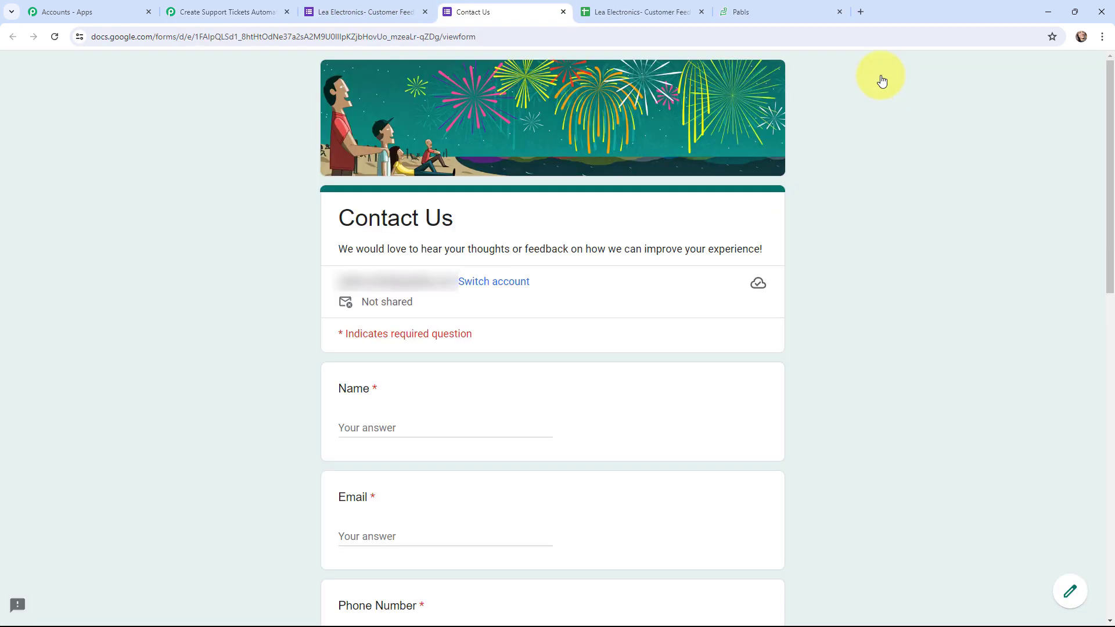
scroll(840, 163, "down", 5)
scroll(839, 162, "up", 2)
scroll(840, 163, "down", 1)
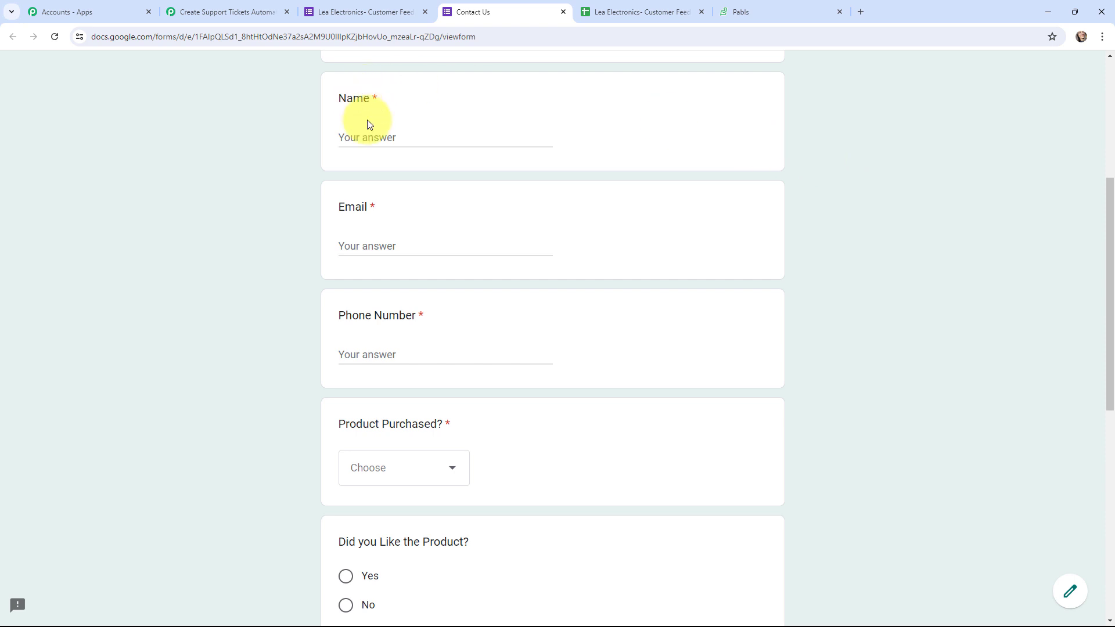
Fill in the Name, Email and Phone Number answers with the test respondent's details
left_click(371, 137)
type("Cu")
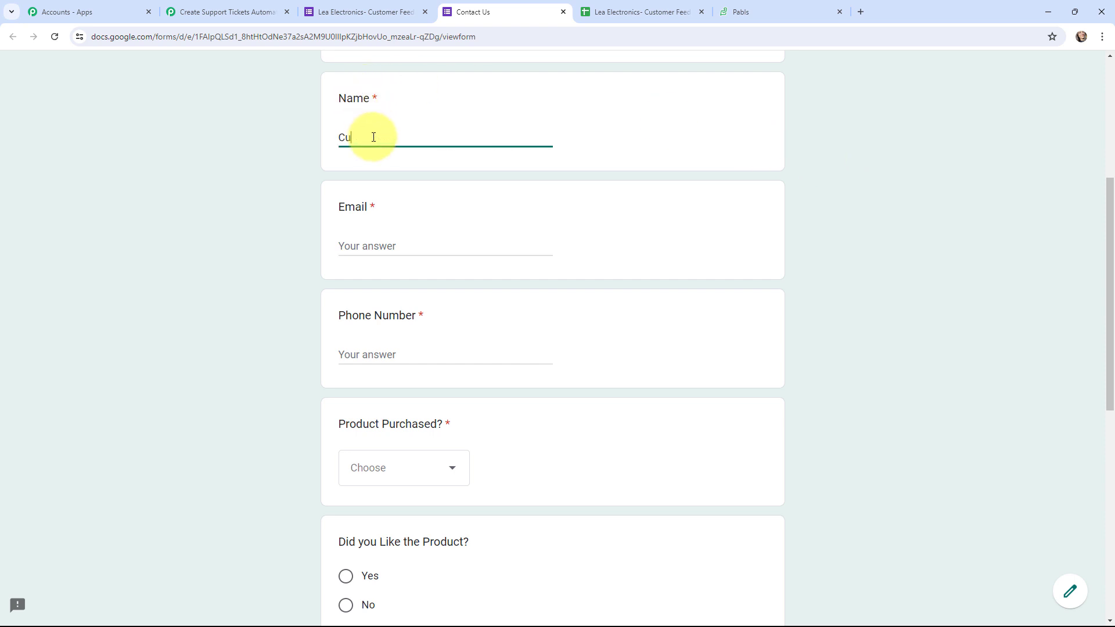
type("rrent User")
left_click(374, 253)
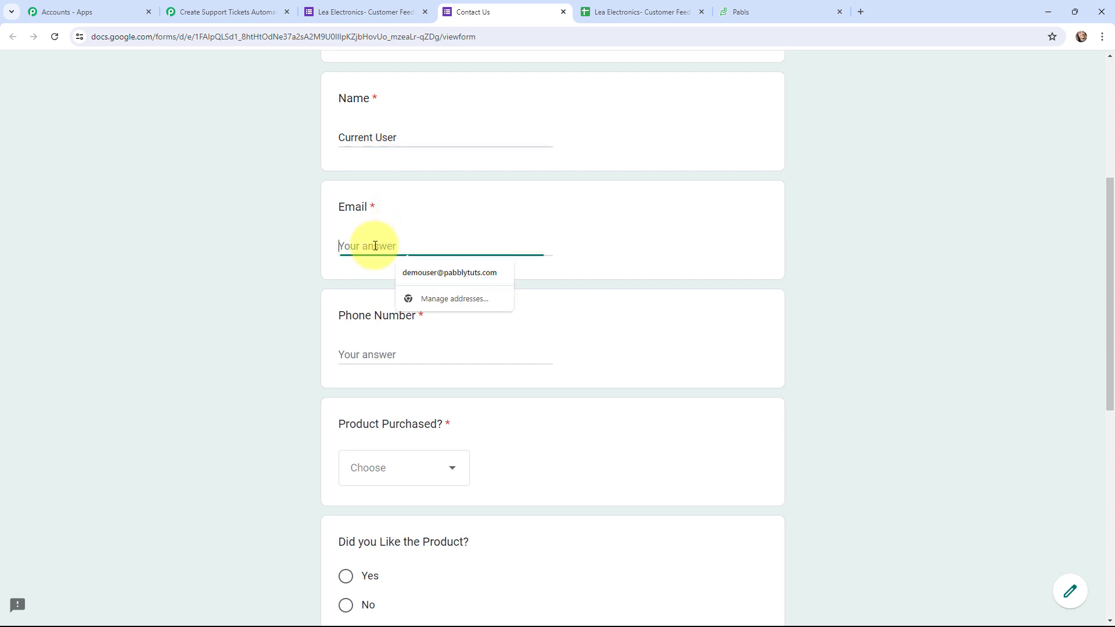
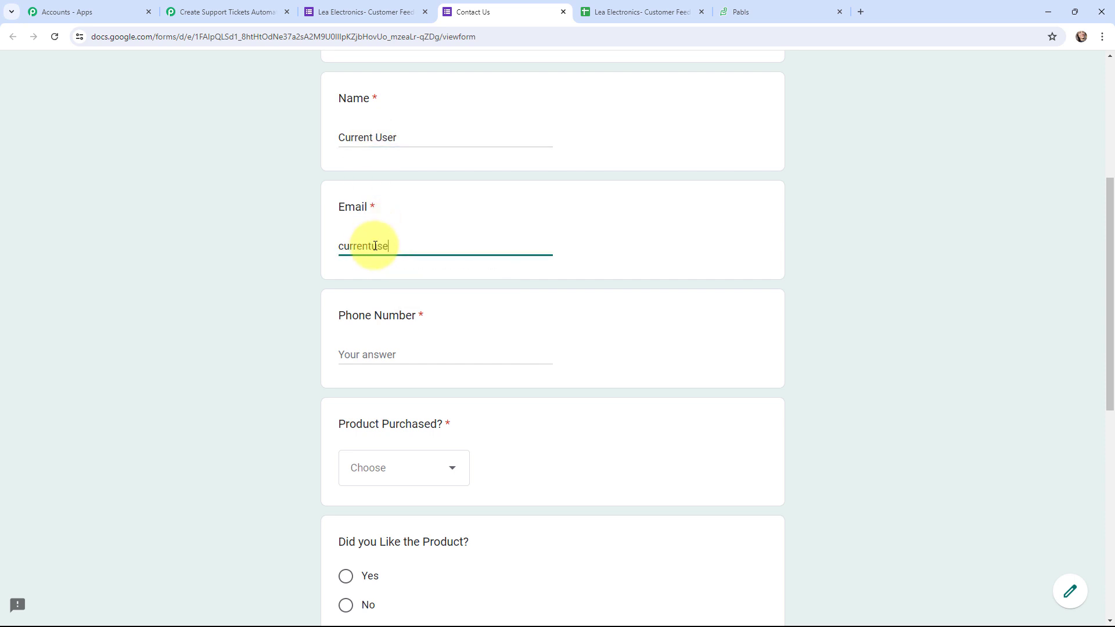
left_click(381, 347)
type("9898989898")
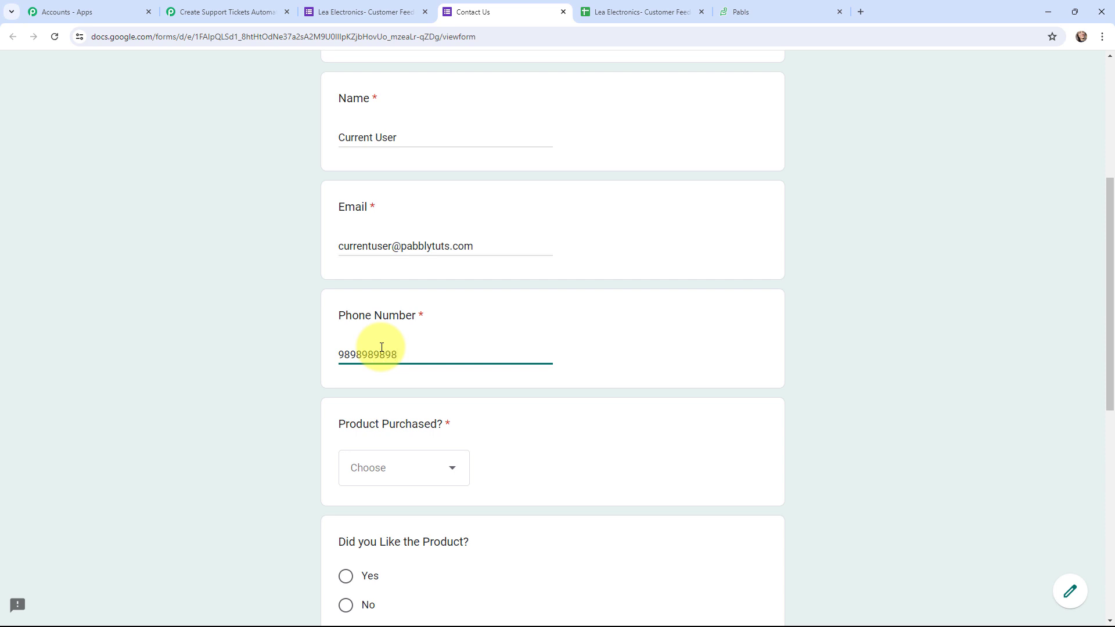
Choose LED TV as the product, No for liking it, and Product was Broken as the issue
scroll(380, 349, "down", 4)
left_click(380, 242)
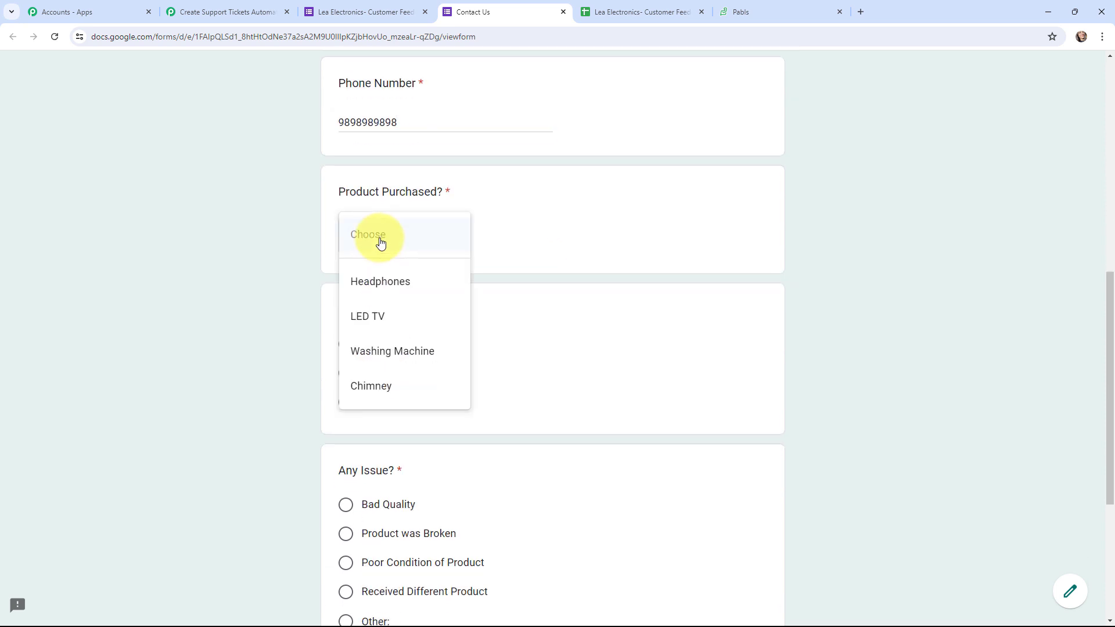
left_click(379, 315)
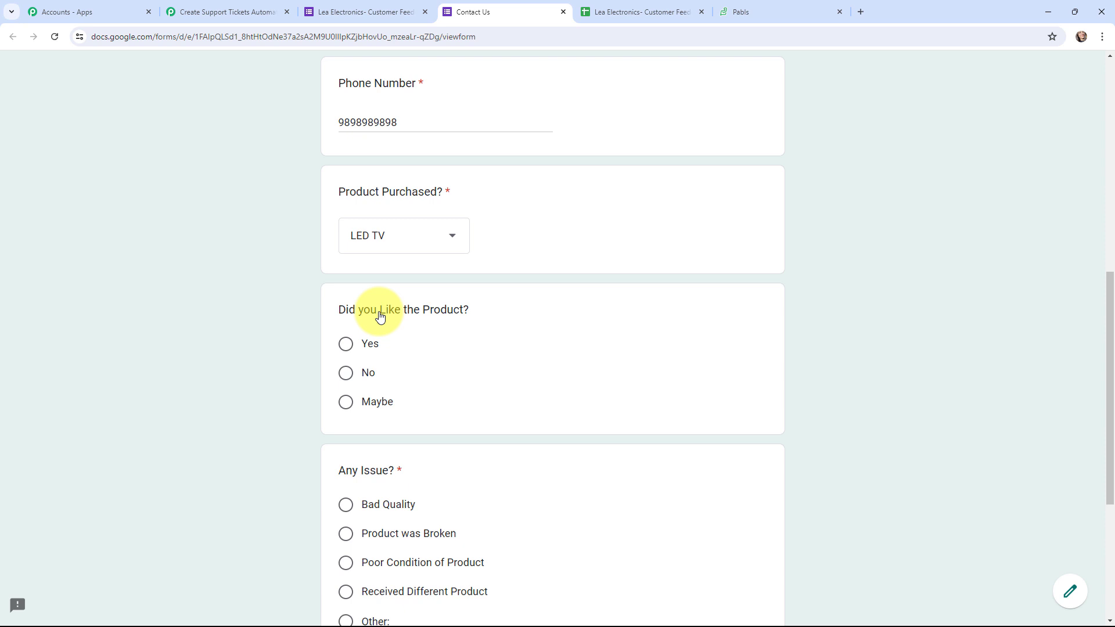
left_click(346, 374)
scroll(378, 372, "down", 3)
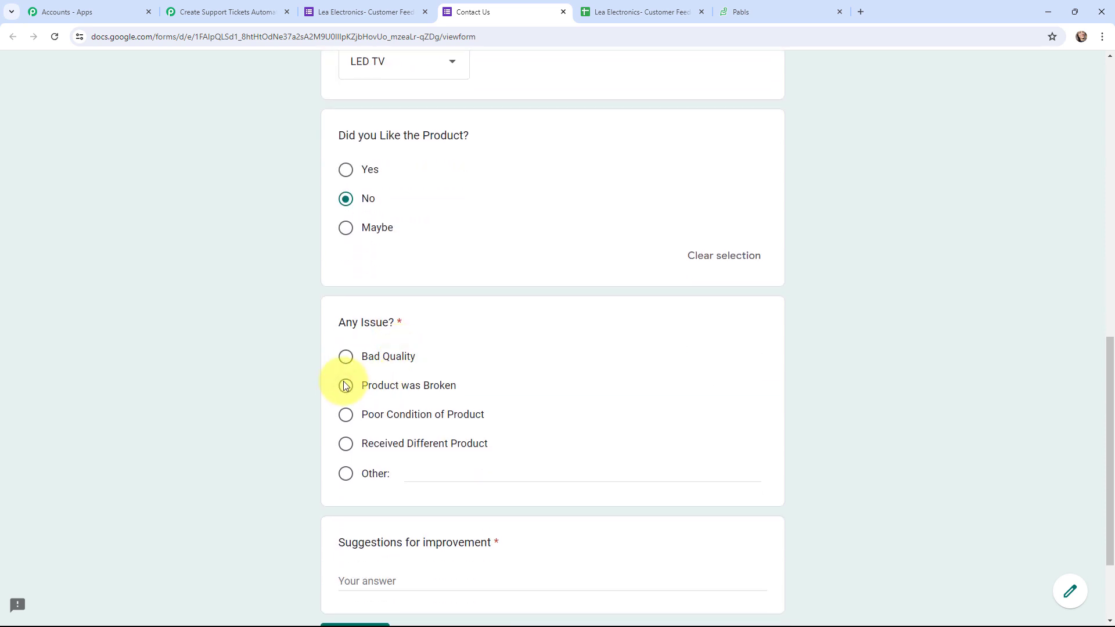
left_click(346, 388)
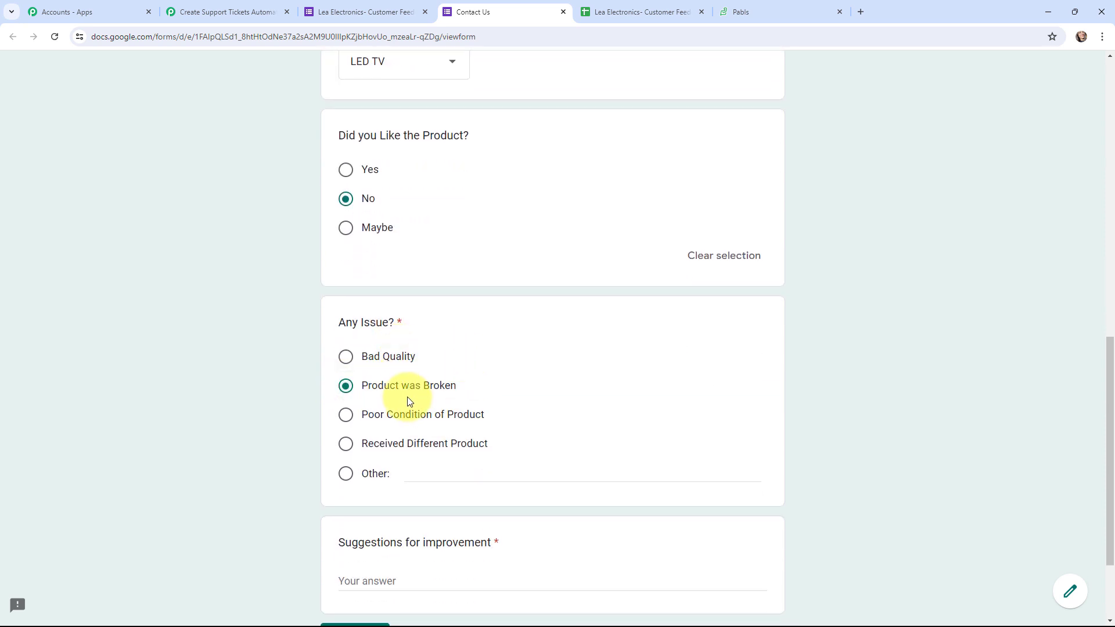
scroll(406, 424, "down", 2)
Enter the suggestion 'Kindly improve your packaging and initiate a refund' and submit the response
left_click(407, 466)
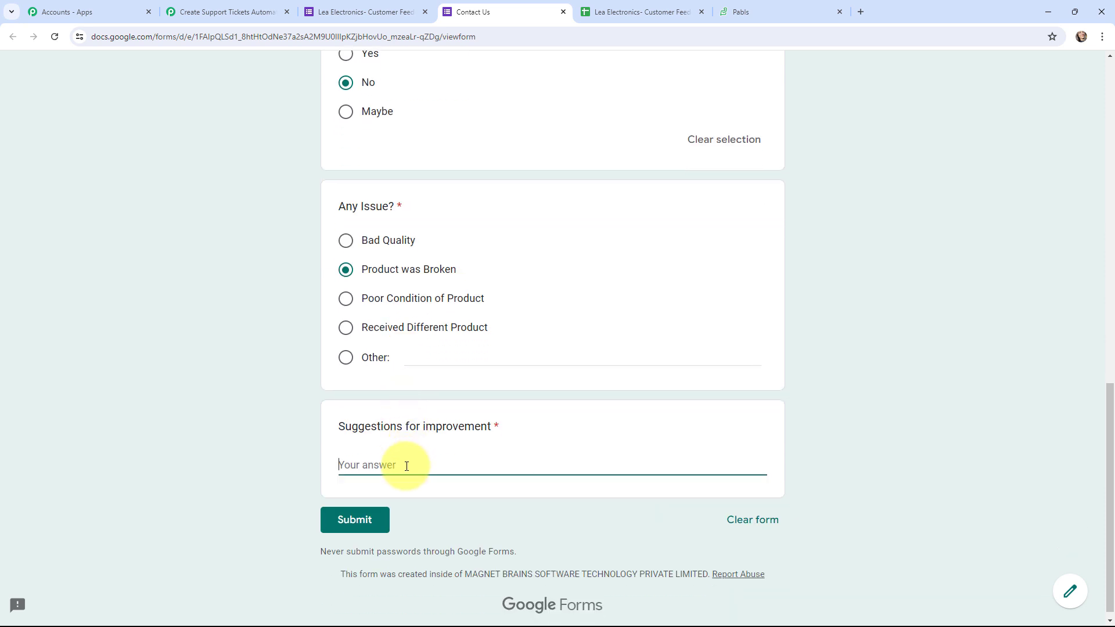
type("Kindly imp")
type("rove your p")
type("ackag")
type("ing")
key("BackSpace")
type("g nad")
key("BackSpace")
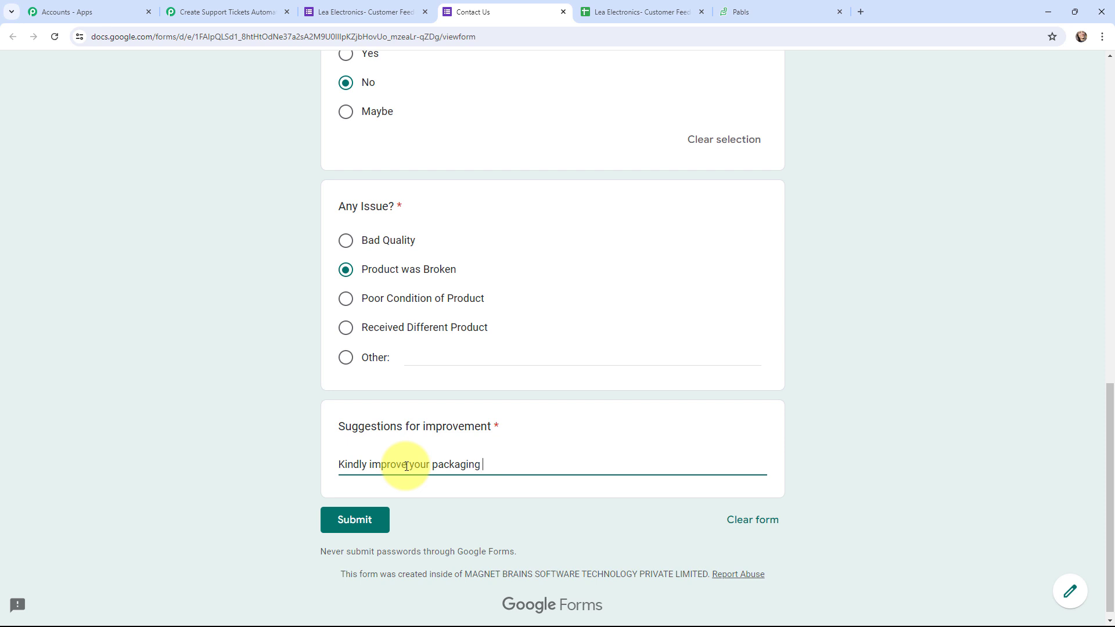
type("n")
key("BackSpace")
type("and initiate a refund.")
left_click(359, 526)
left_click(638, 11)
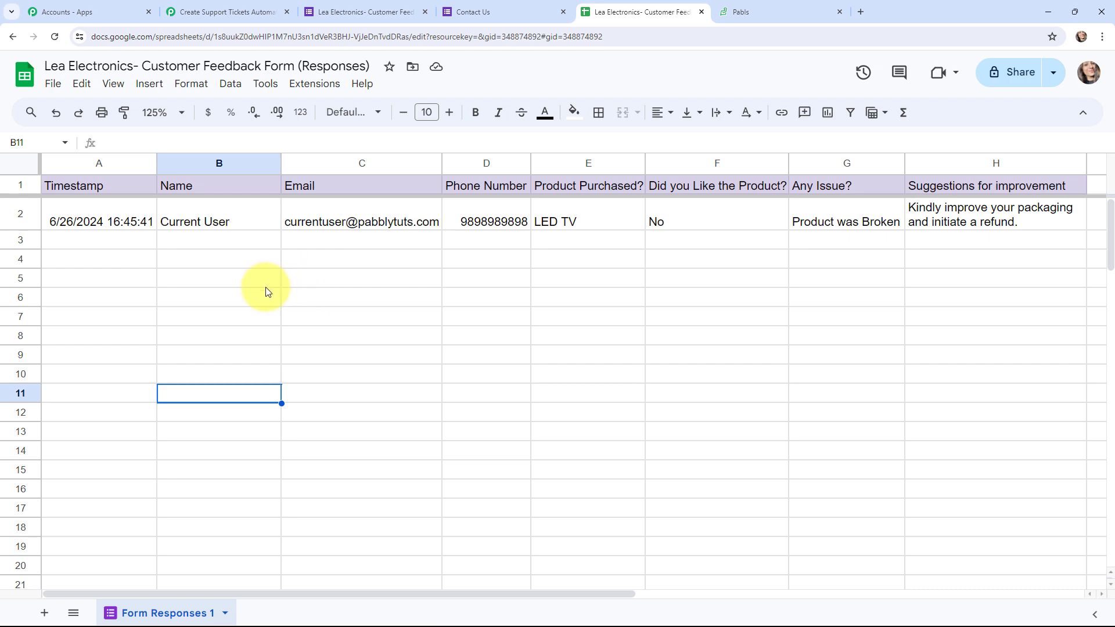
Return to the Pabbly Connect workflow after checking the new row 2 response
left_click(209, 11)
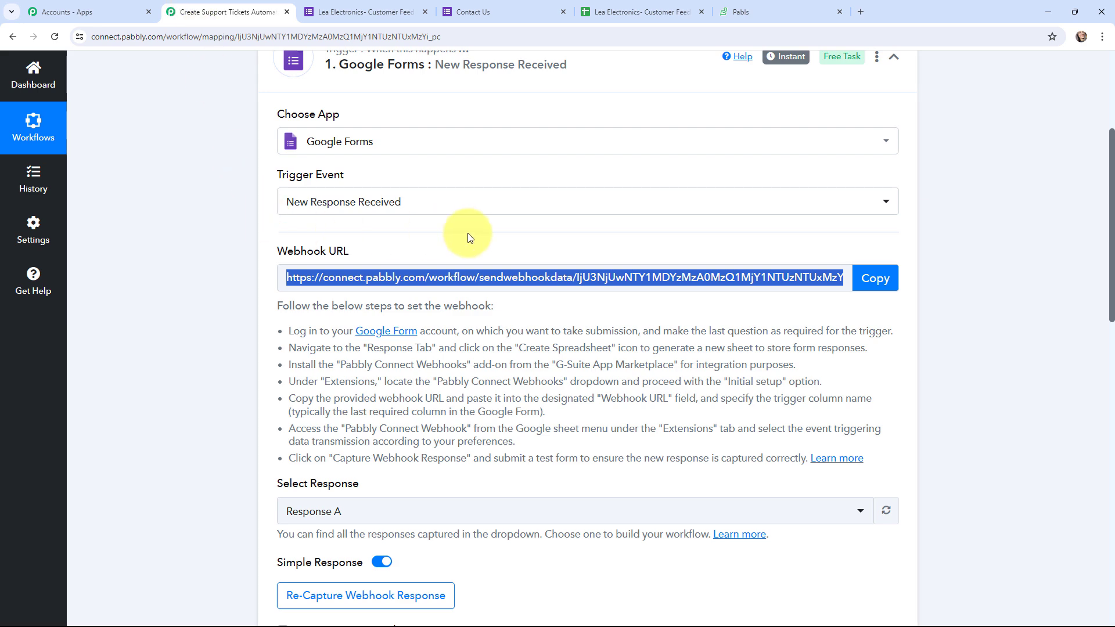
scroll(494, 229, "down", 3)
scroll(521, 228, "down", 4)
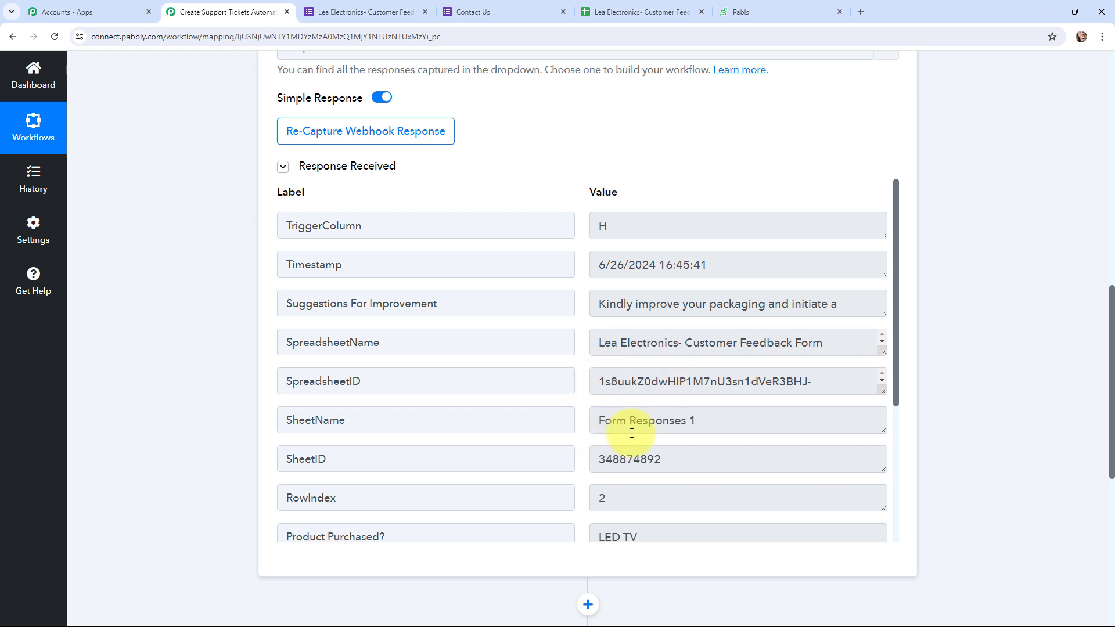
scroll(576, 382, "down", 3)
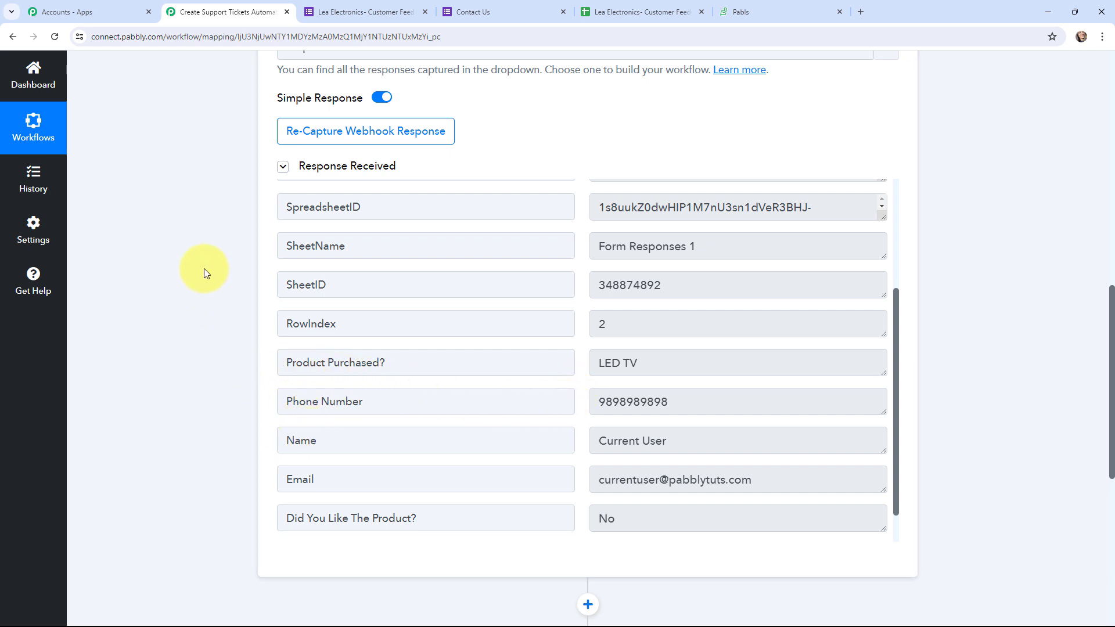
scroll(203, 267, "up", 12)
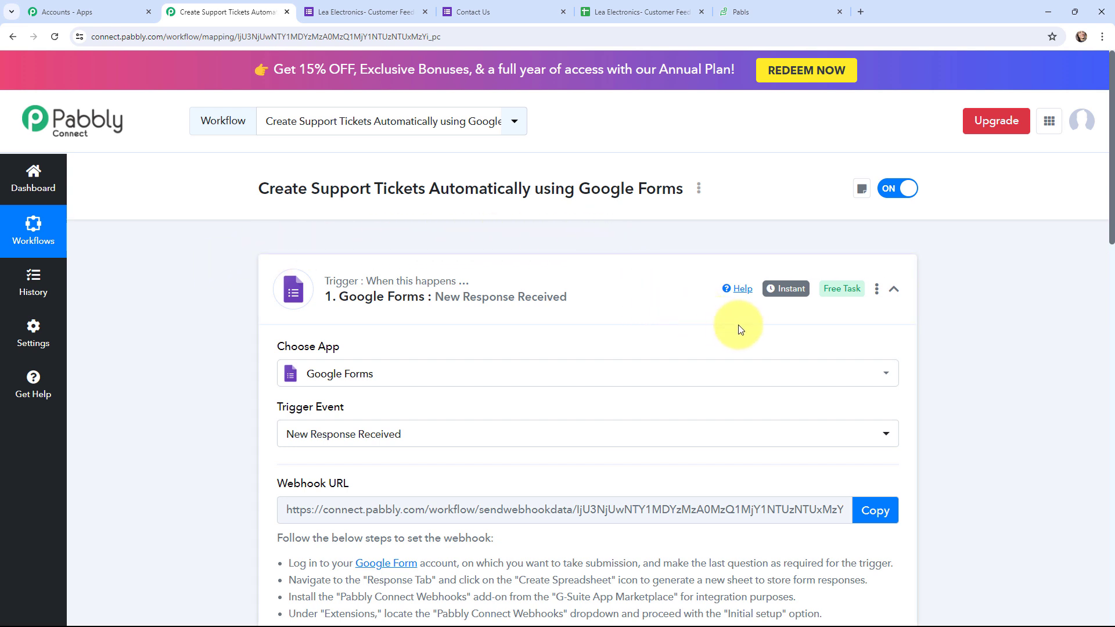
Collapse the Google Forms trigger card and expand the Zoho Desk Create New Ticket action card
mouse_move(791, 301)
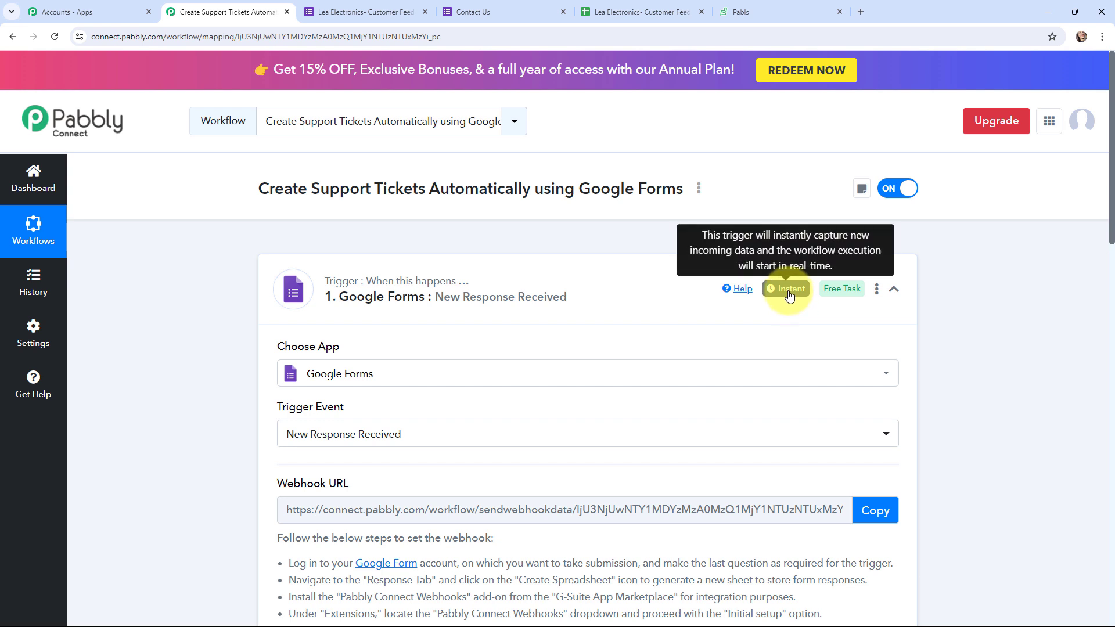
left_click(267, 273)
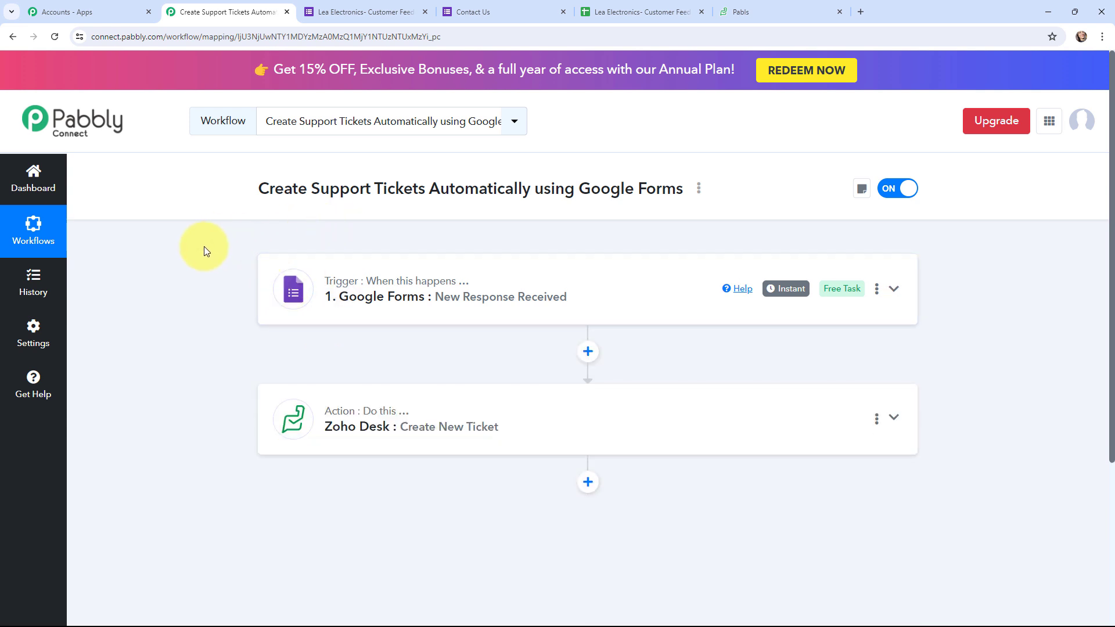
scroll(204, 246, "down", 1)
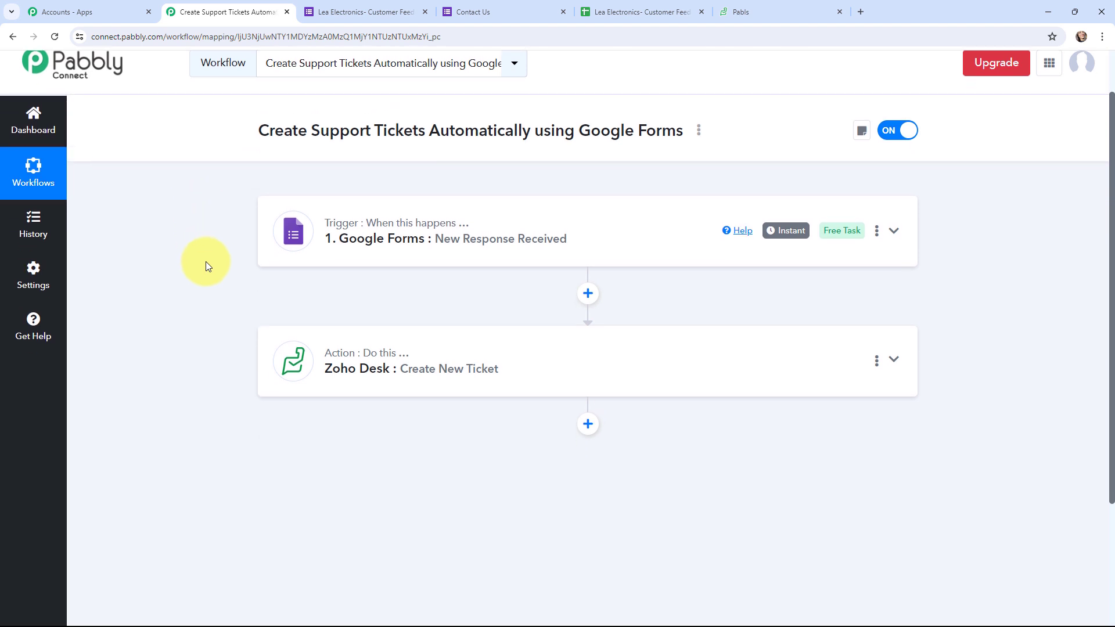
scroll(206, 262, "up", 1)
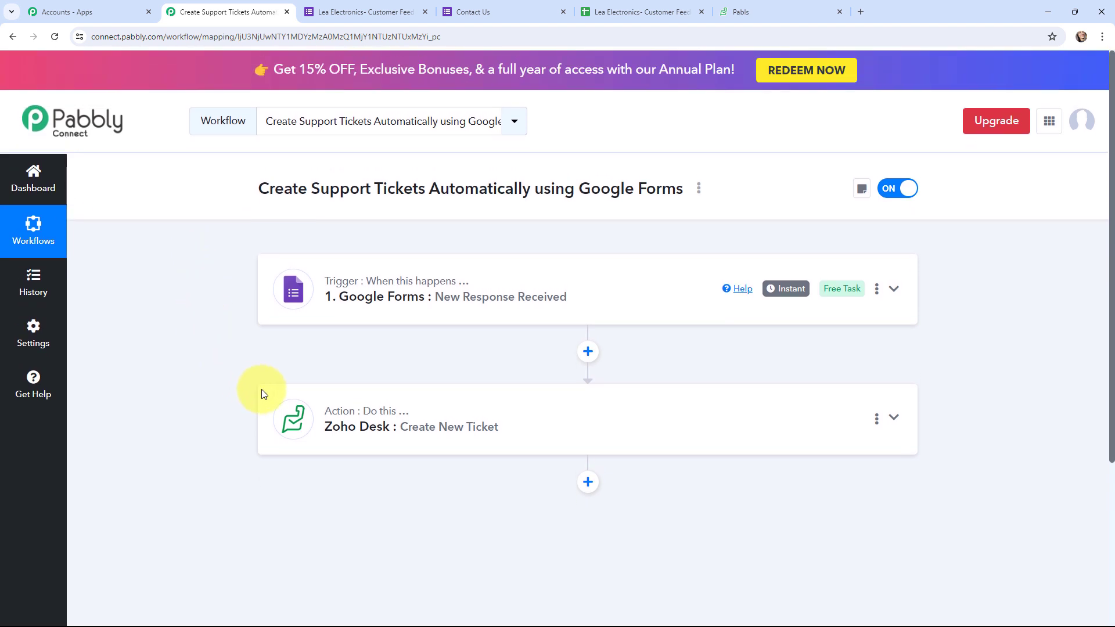
left_click(294, 406)
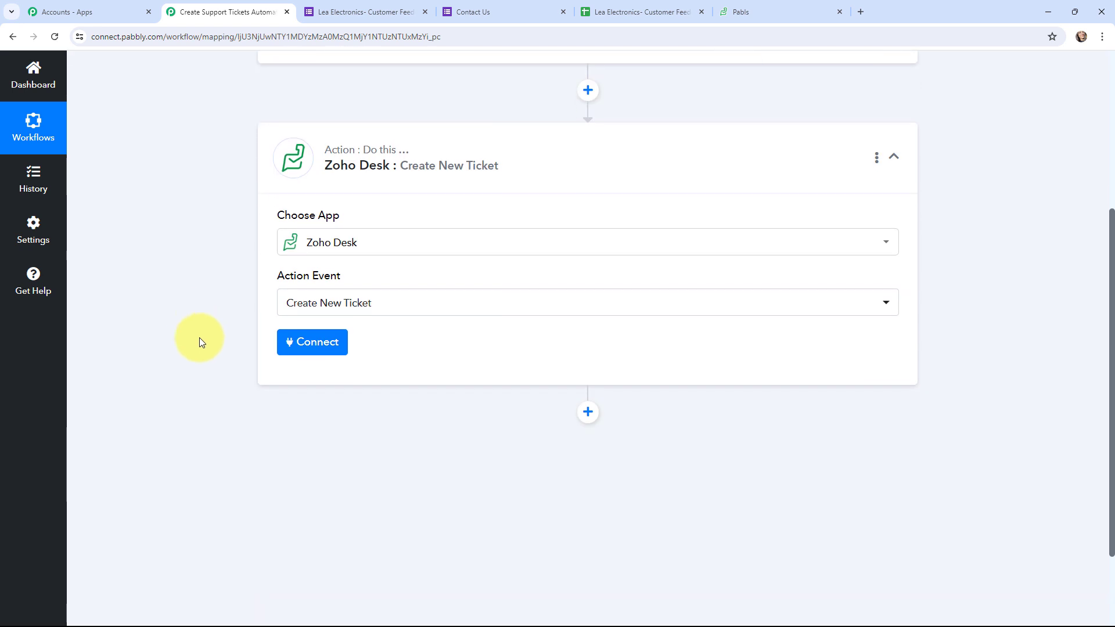
Add a new Zoho Desk connection and copy the zoho.in domain from the Zoho Desk URL
left_click(320, 345)
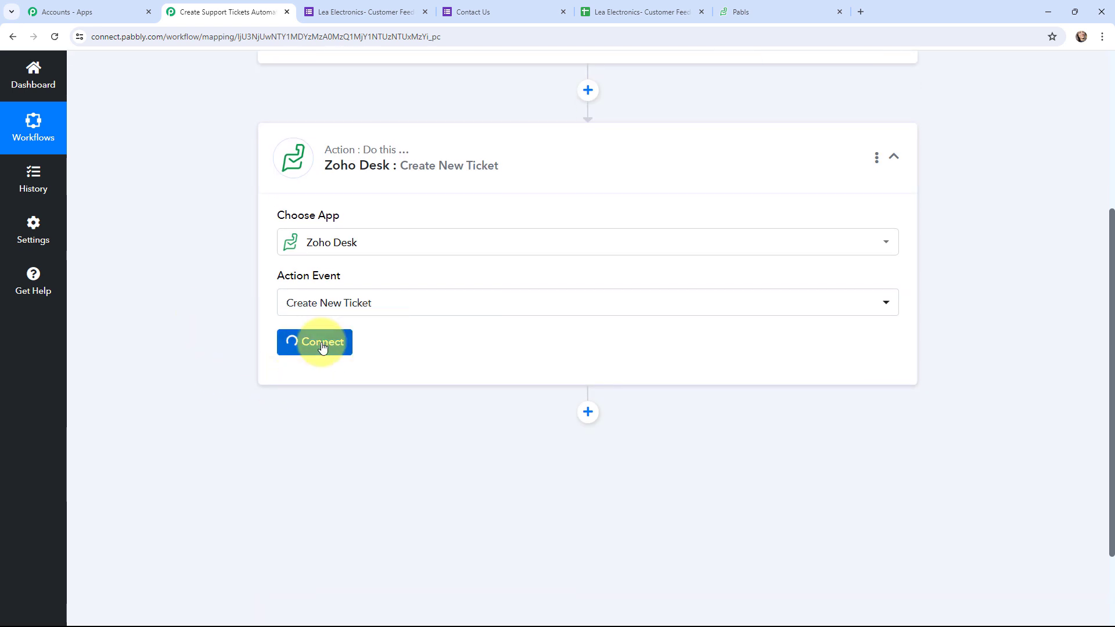
left_click(514, 199)
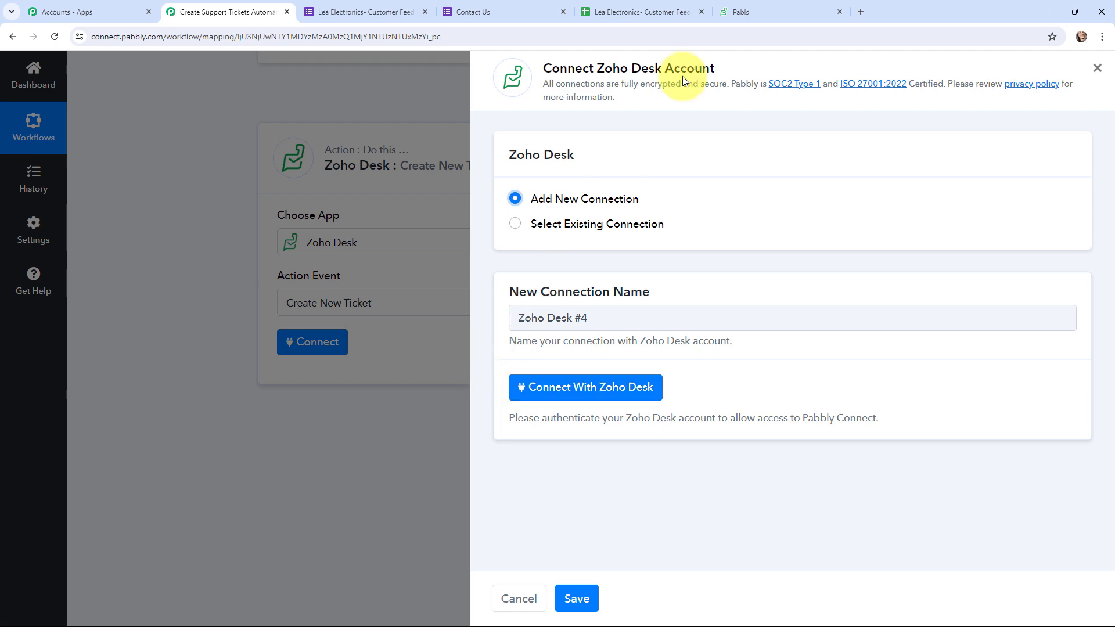
left_click(582, 392)
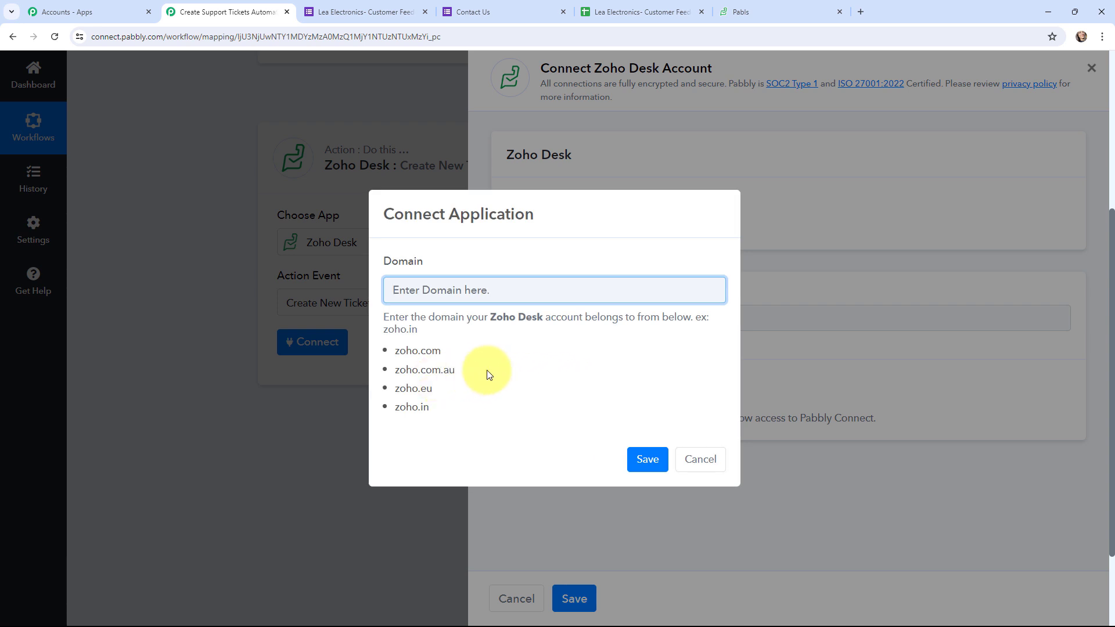
left_click(762, 8)
left_click(511, 37)
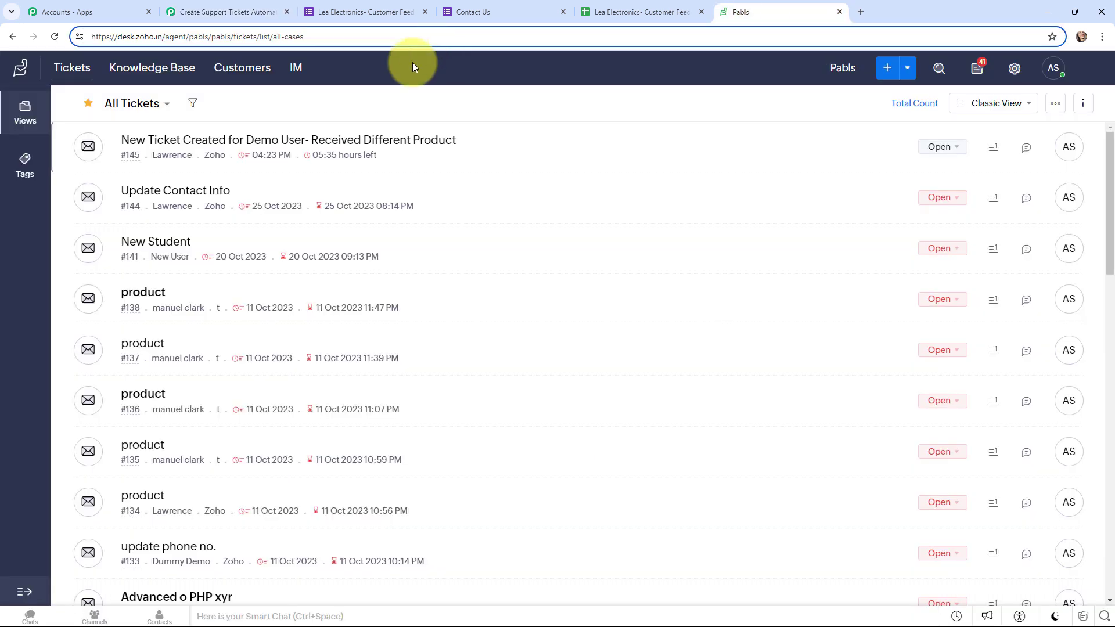
left_click_drag(137, 39, 162, 40)
key("ctrl+c")
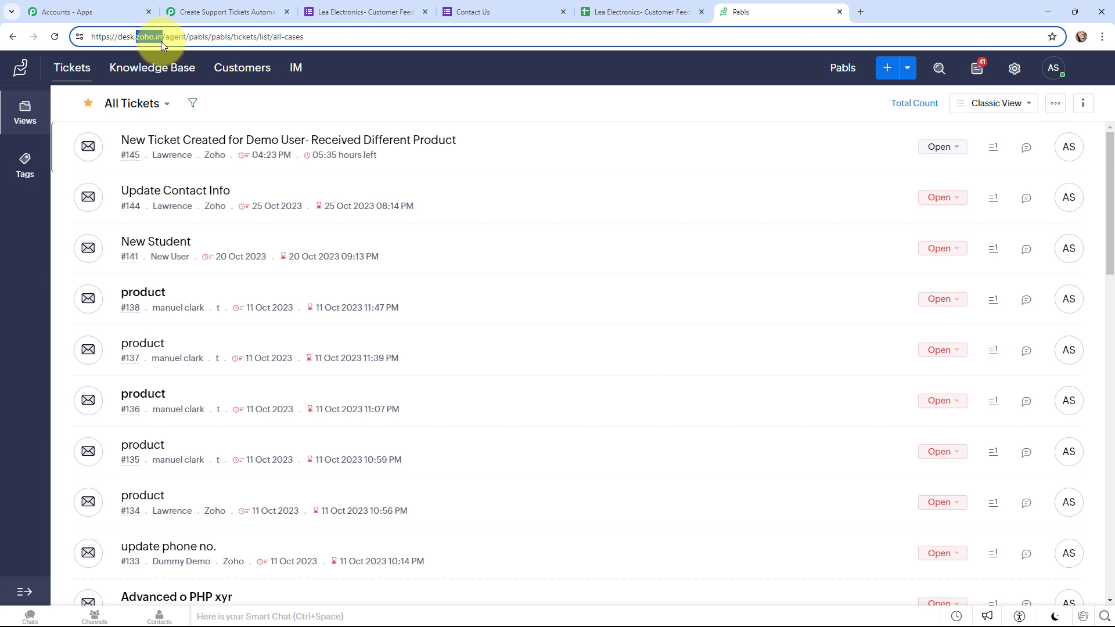
left_click(256, 10)
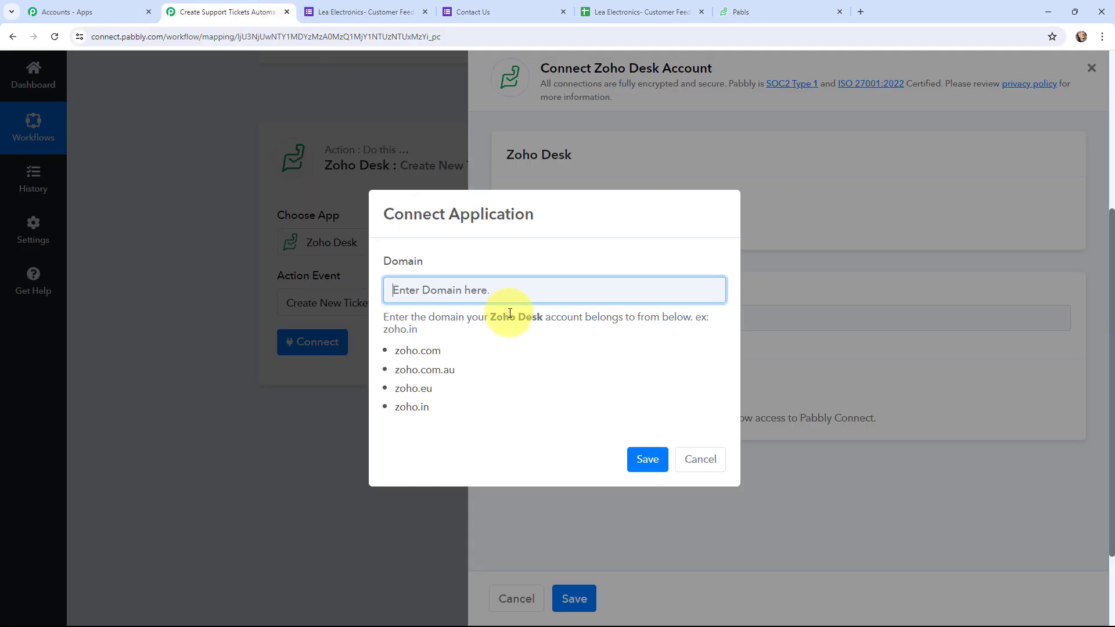
Paste zoho.in as the domain, save, and authorize Pabbly Connect's access to Zoho
key("ctrl+v")
left_click(659, 462)
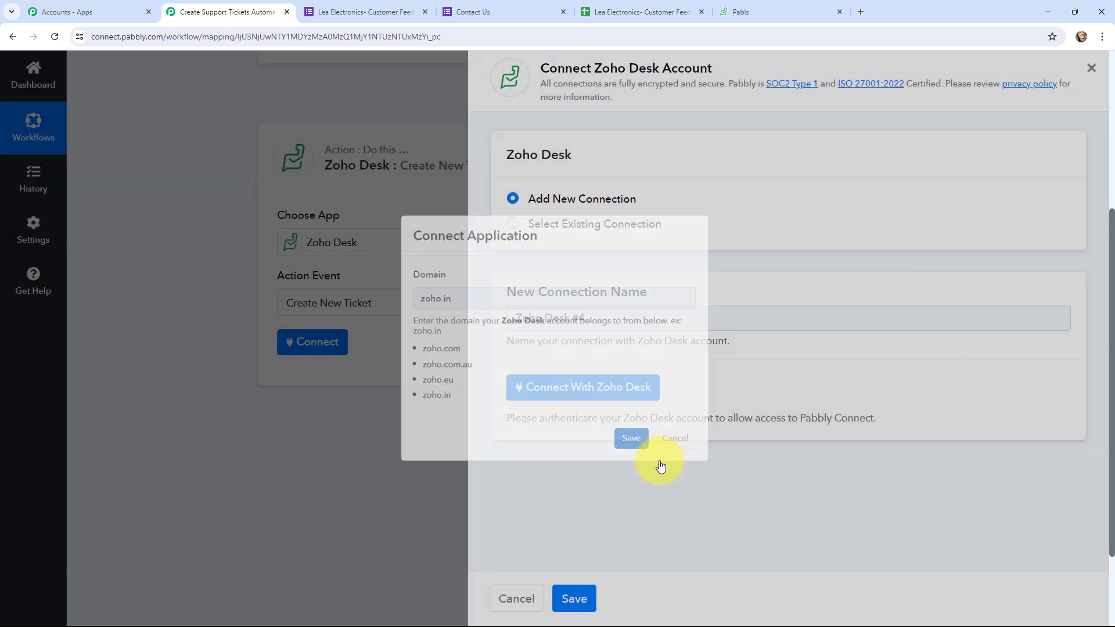
scroll(278, 277, "down", 3)
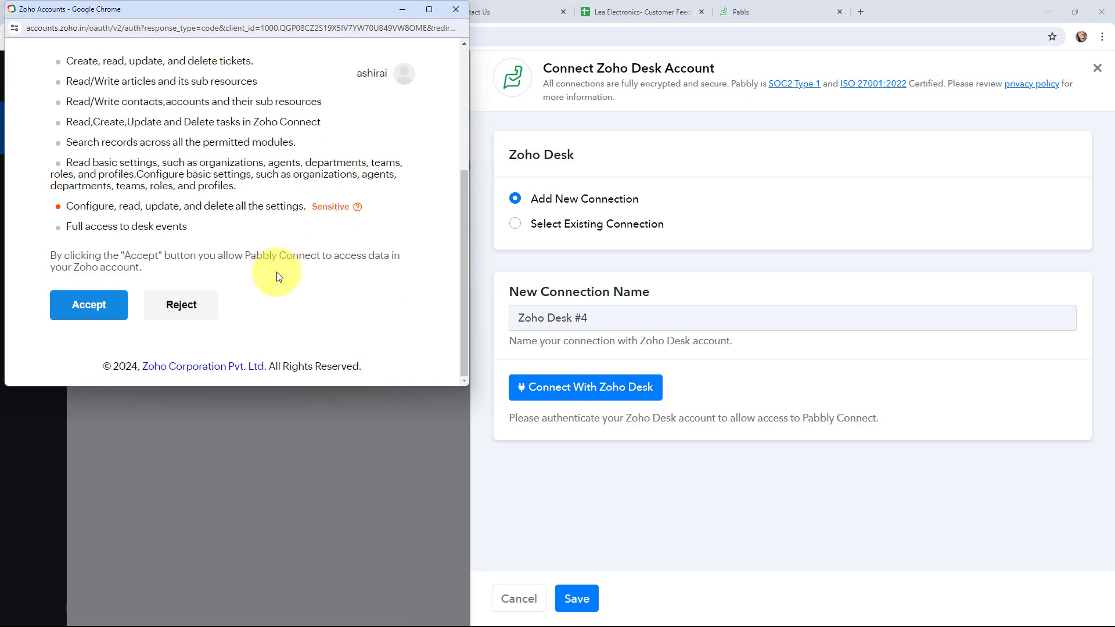
left_click(96, 309)
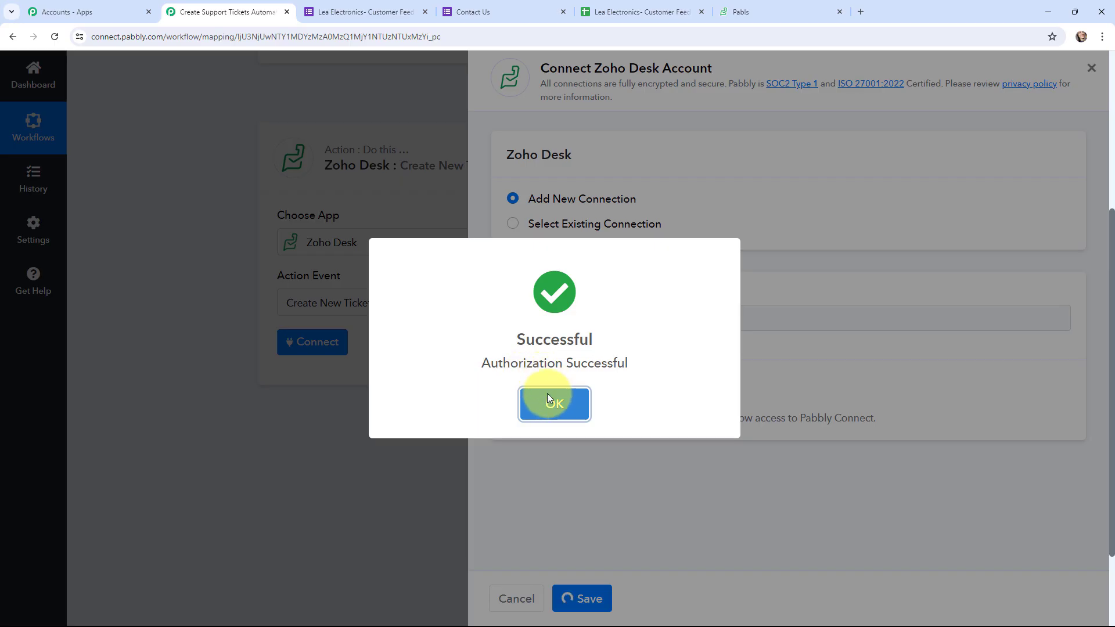
left_click(547, 393)
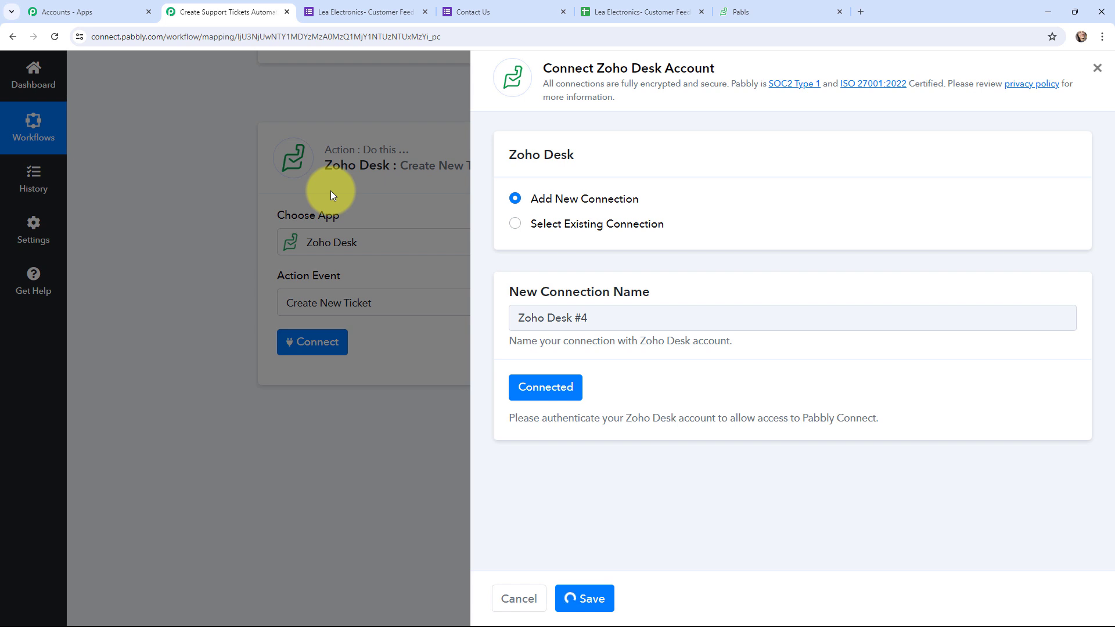
scroll(173, 165, "down", 2)
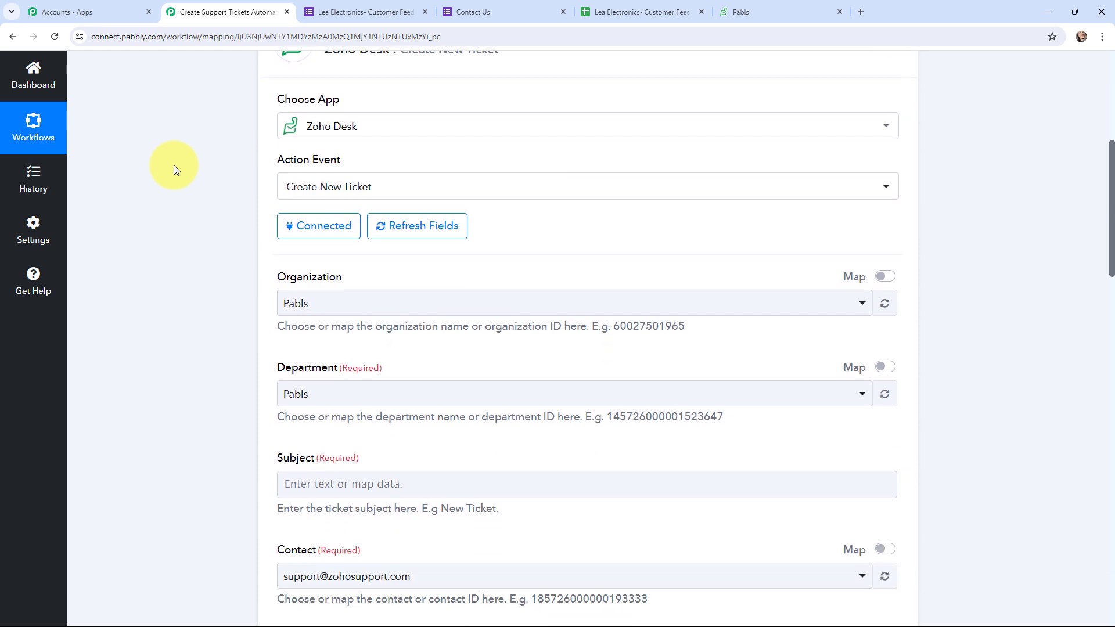
scroll(173, 165, "down", 2)
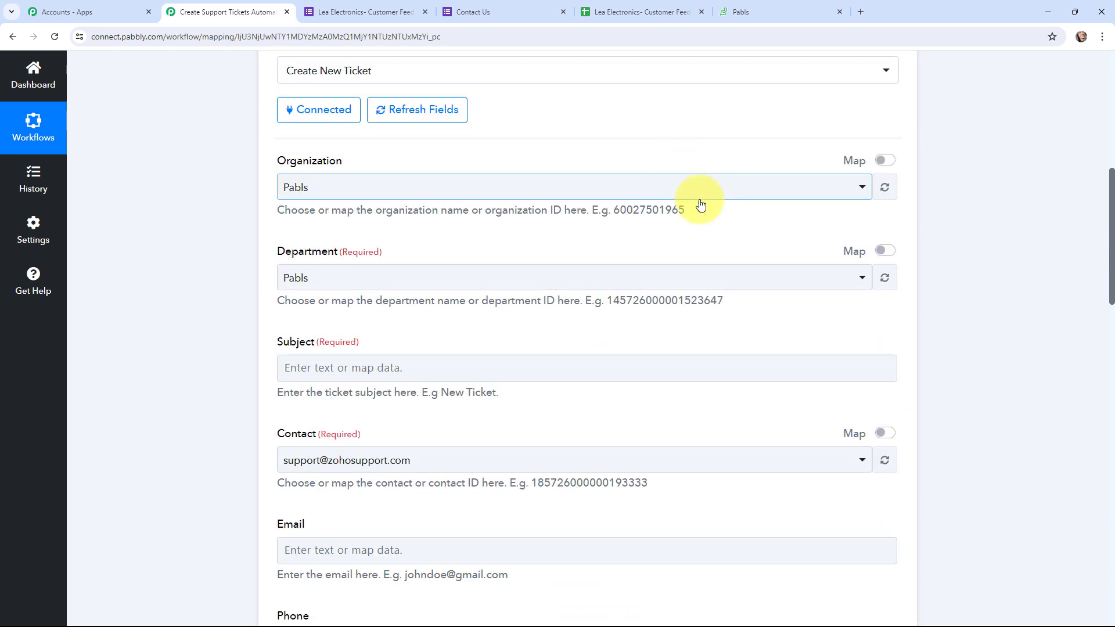
left_click(797, 7)
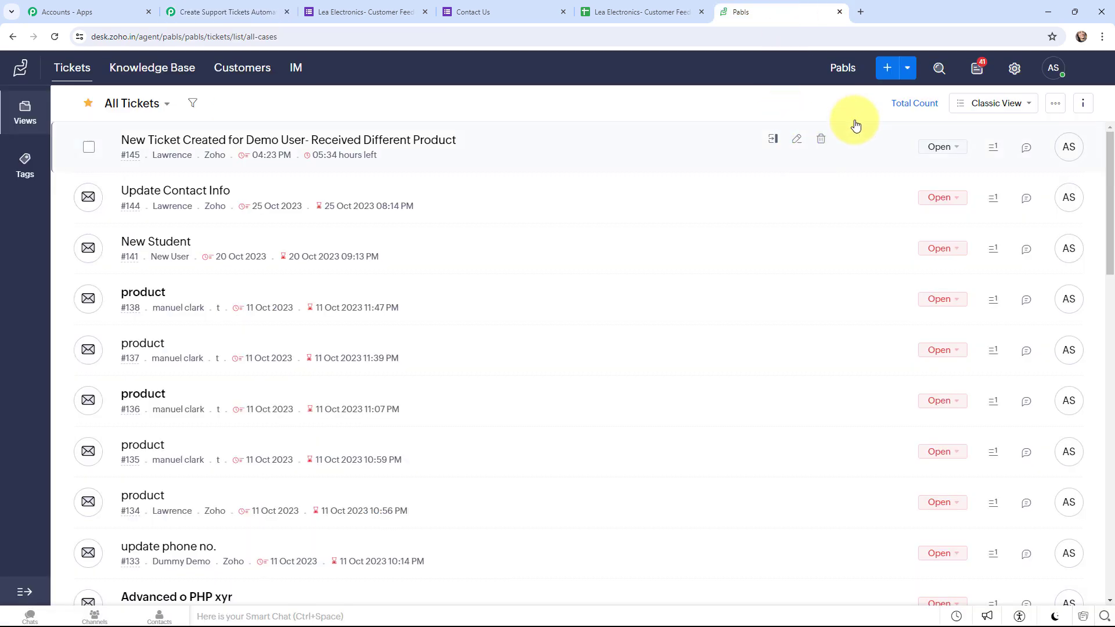
left_click(238, 12)
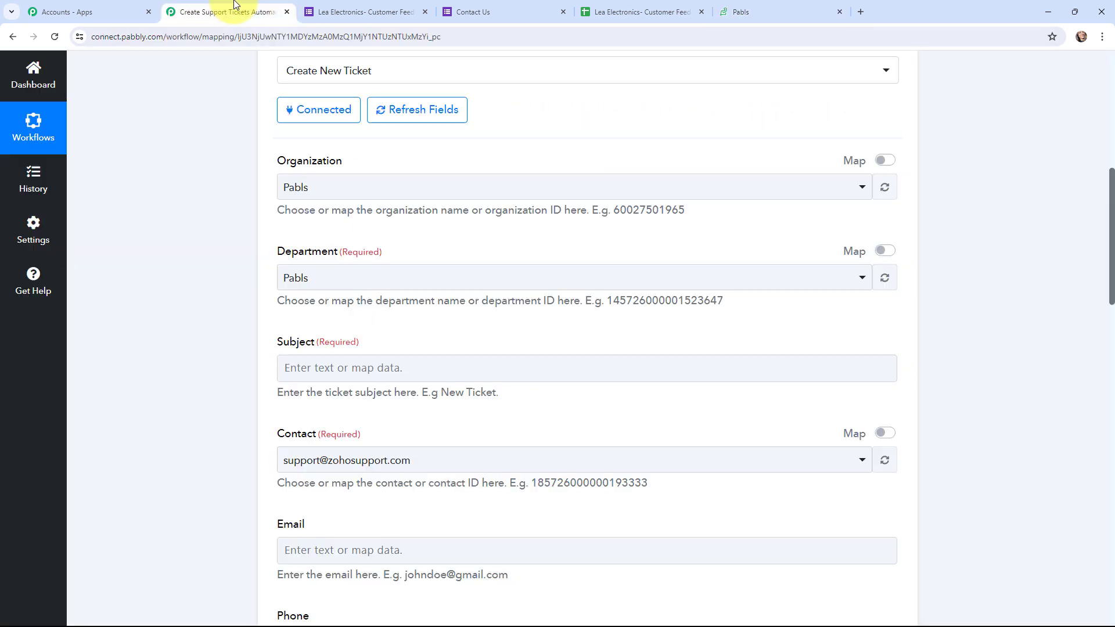
scroll(357, 226, "down", 2)
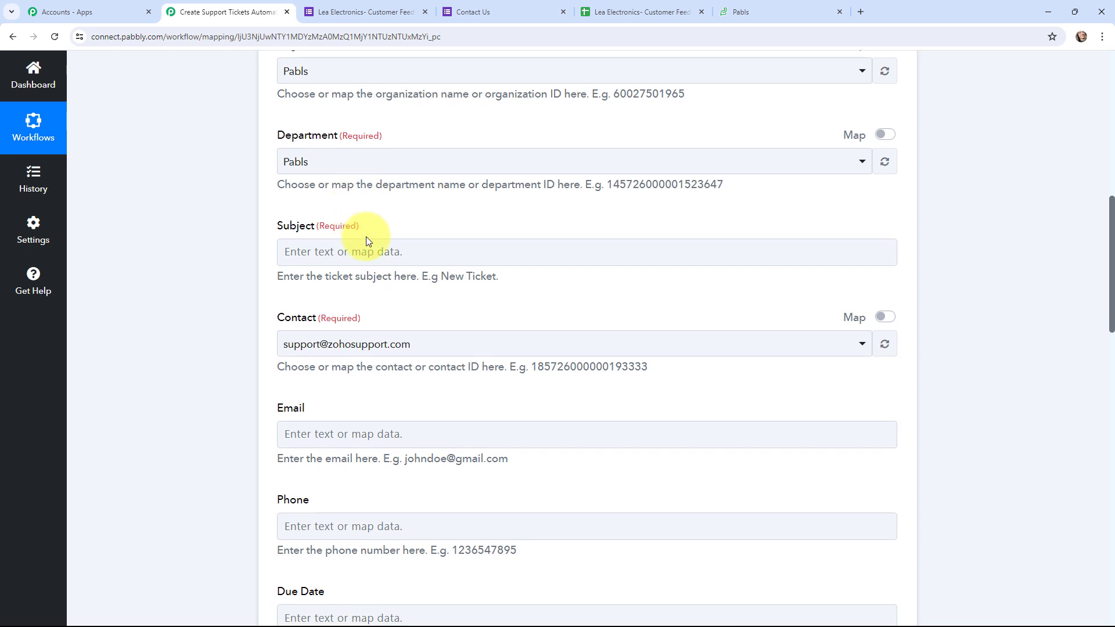
Set the Subject to 'New Ticket Created for' plus the mapped Name and Any Issue? answers
left_click(428, 252)
type("N")
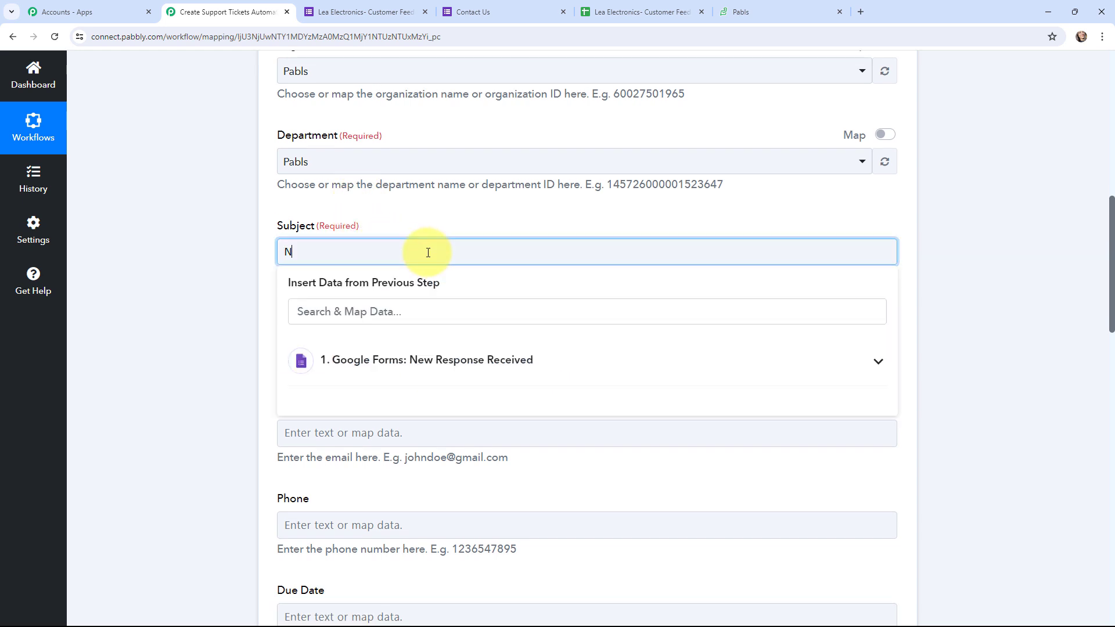
type("ew Ticket Created for")
left_click(443, 360)
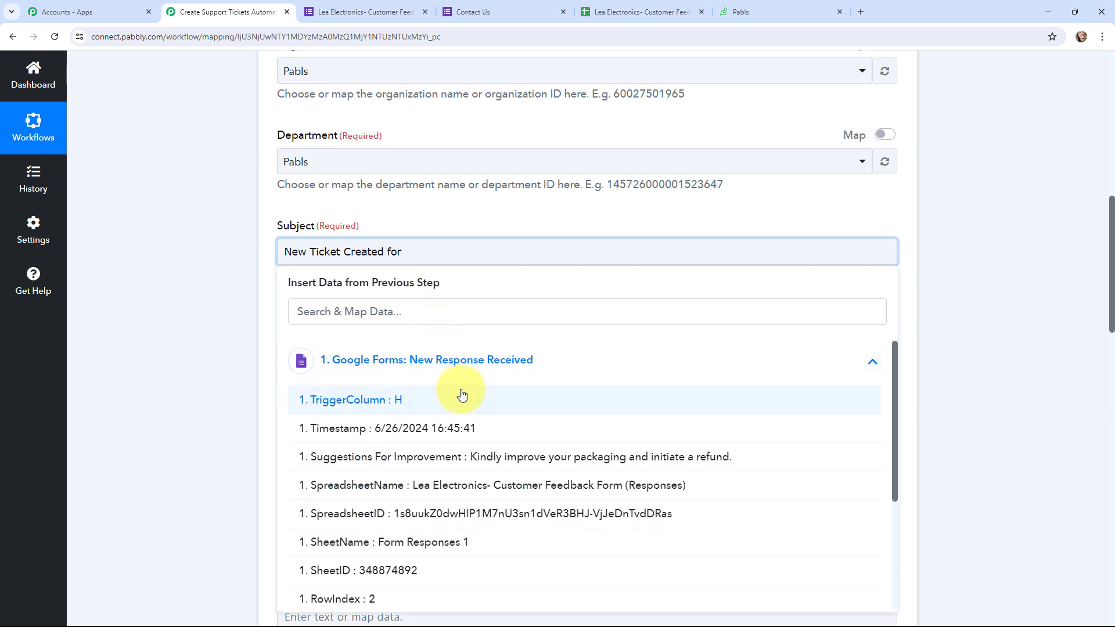
scroll(461, 396, "down", 3)
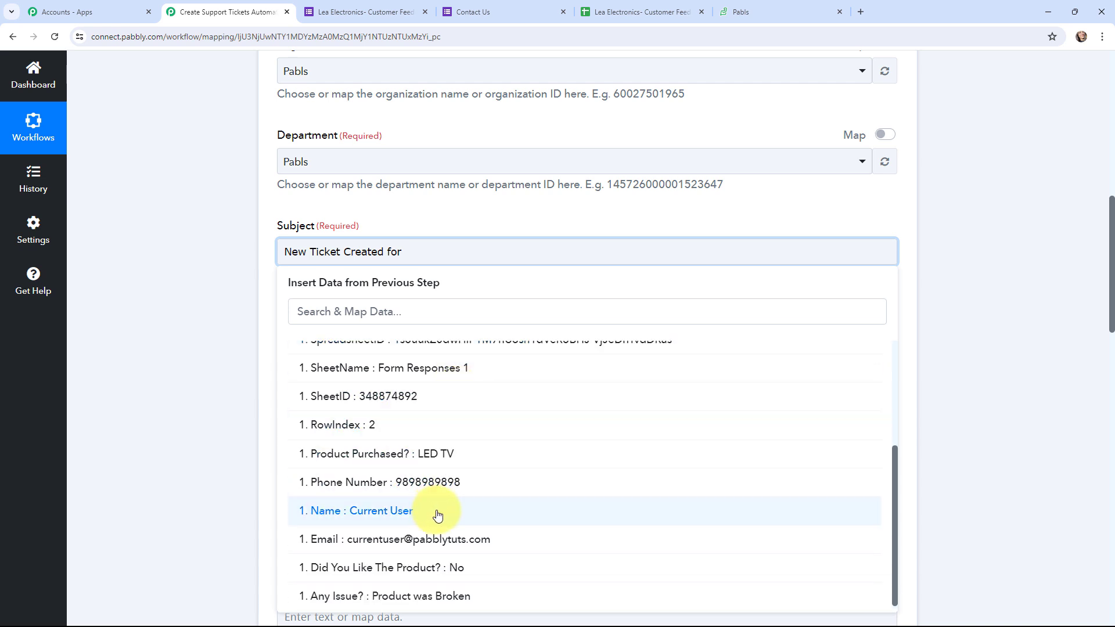
left_click(443, 512)
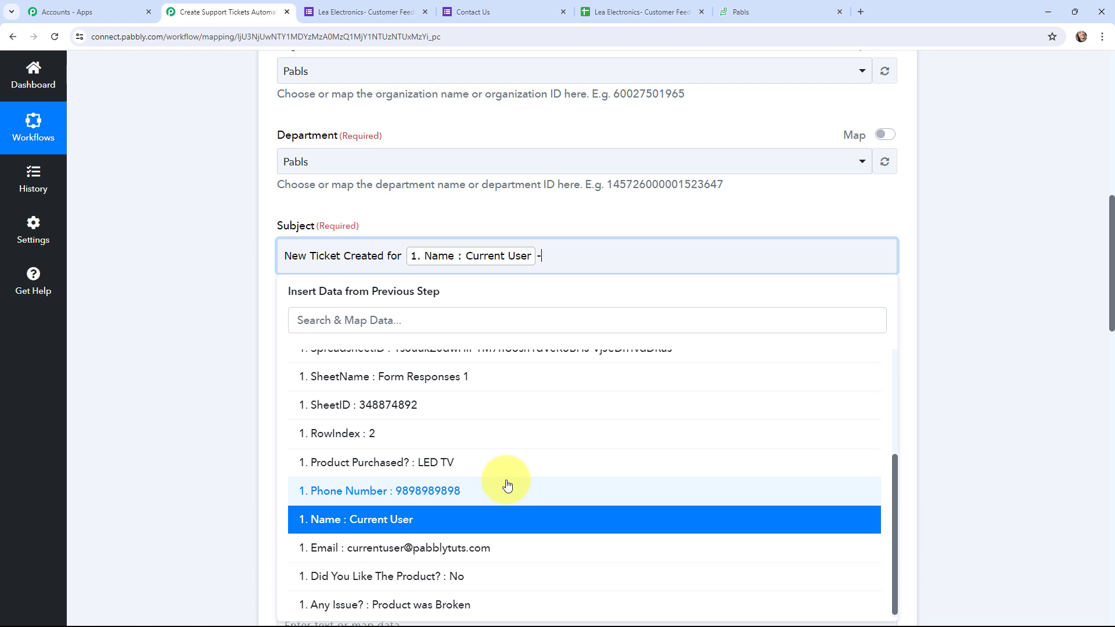
left_click(474, 598)
left_click(211, 247)
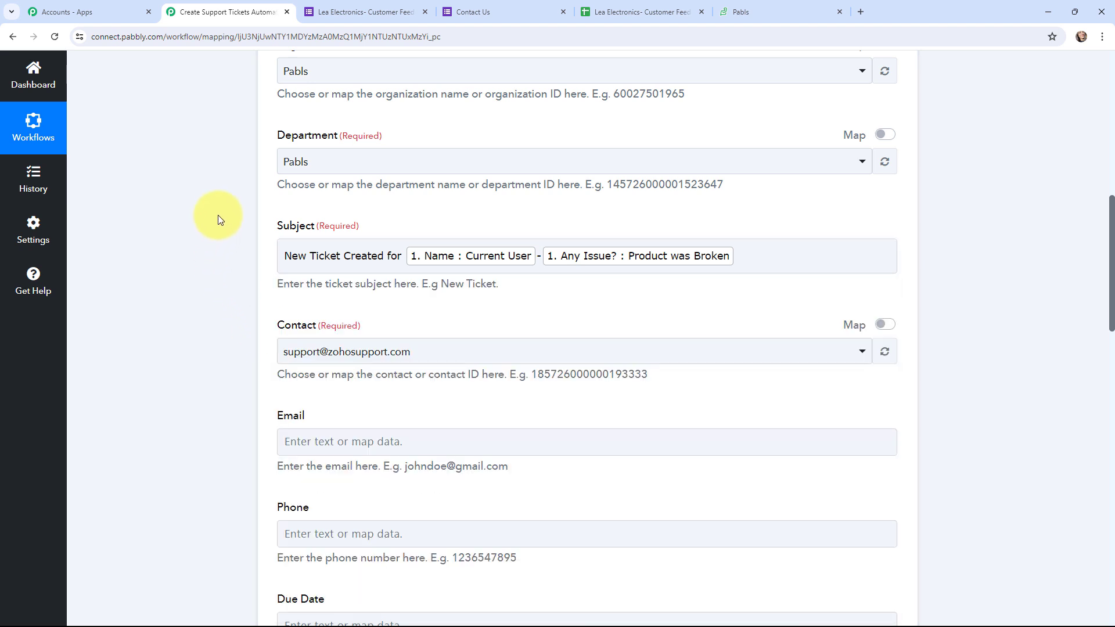
scroll(220, 207, "down", 5)
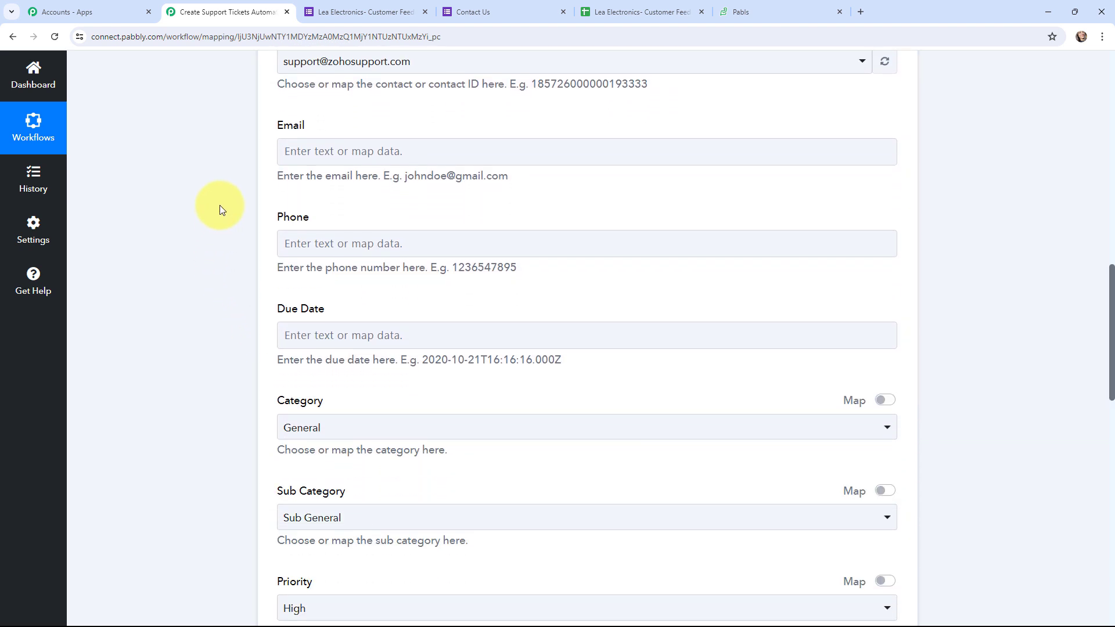
scroll(224, 204, "down", 1)
left_click(411, 93)
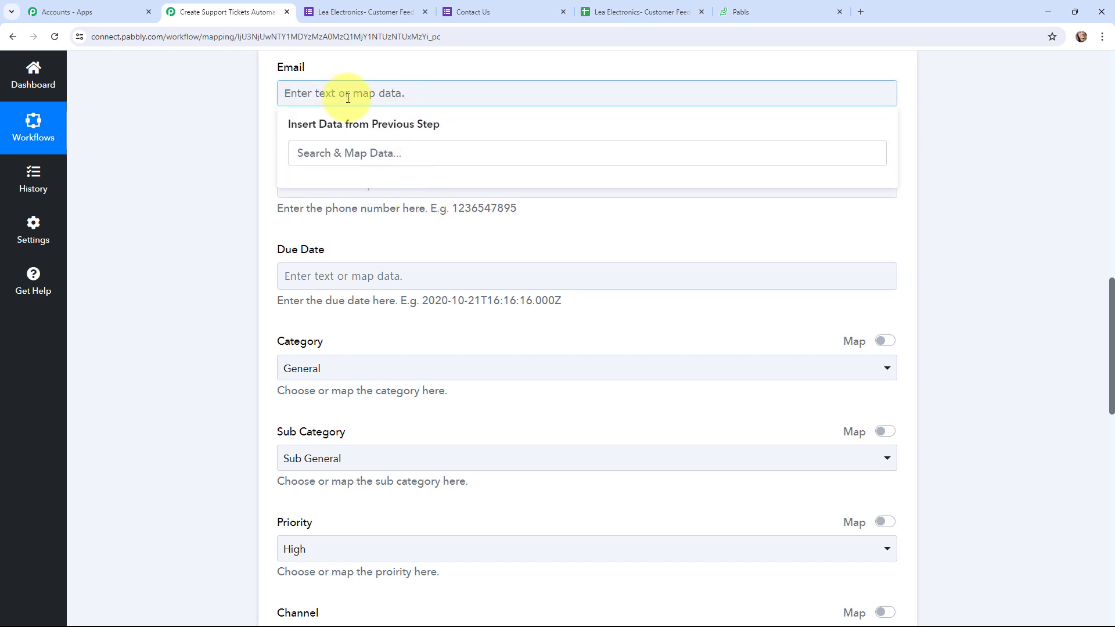
left_click(372, 93)
left_click(337, 190)
left_click(406, 152)
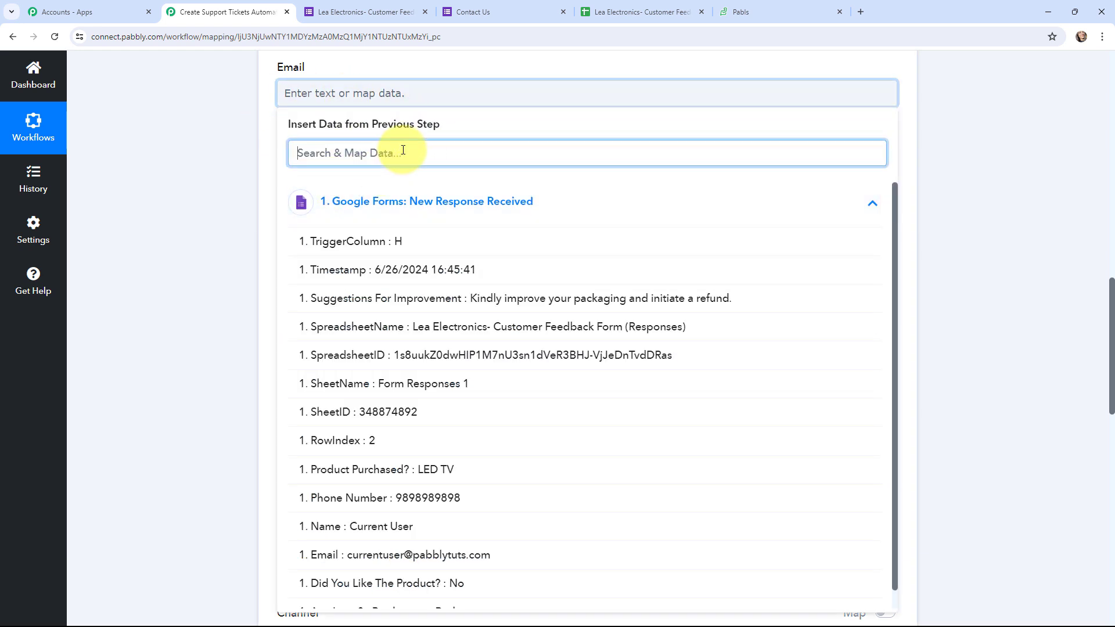
type("em")
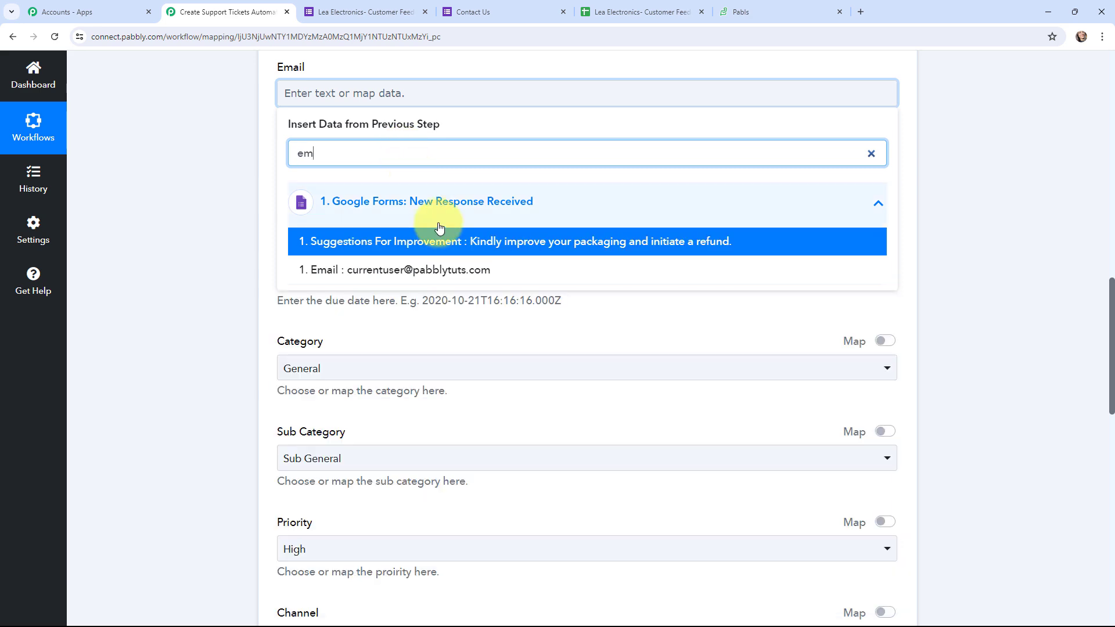
left_click(444, 267)
left_click(240, 148)
left_click(308, 190)
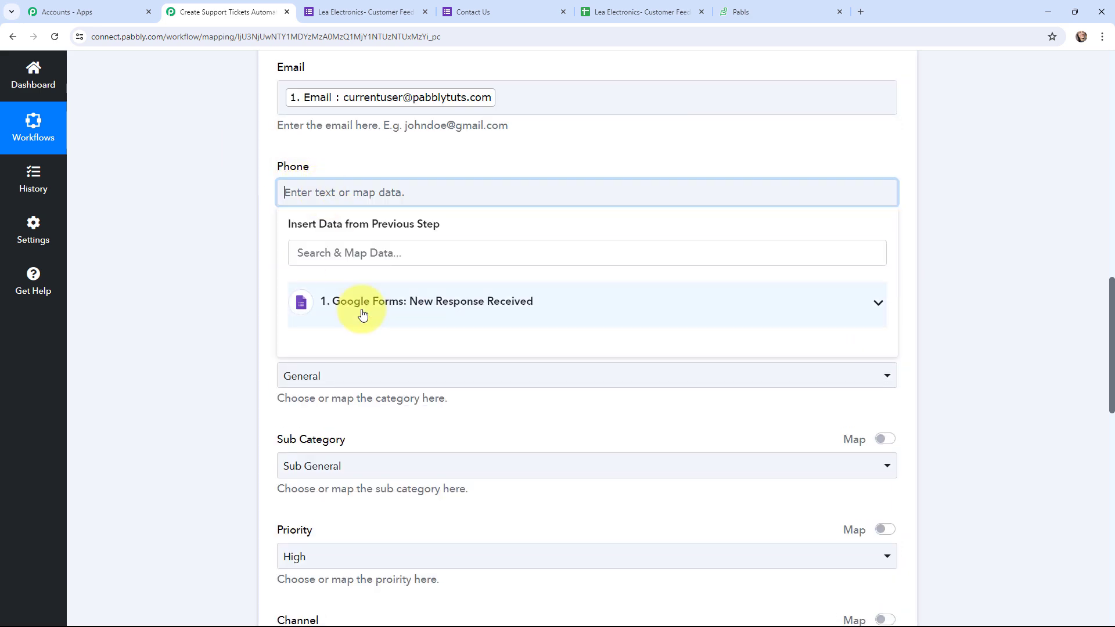
left_click(360, 311)
scroll(406, 441, "down", 2)
left_click(459, 489)
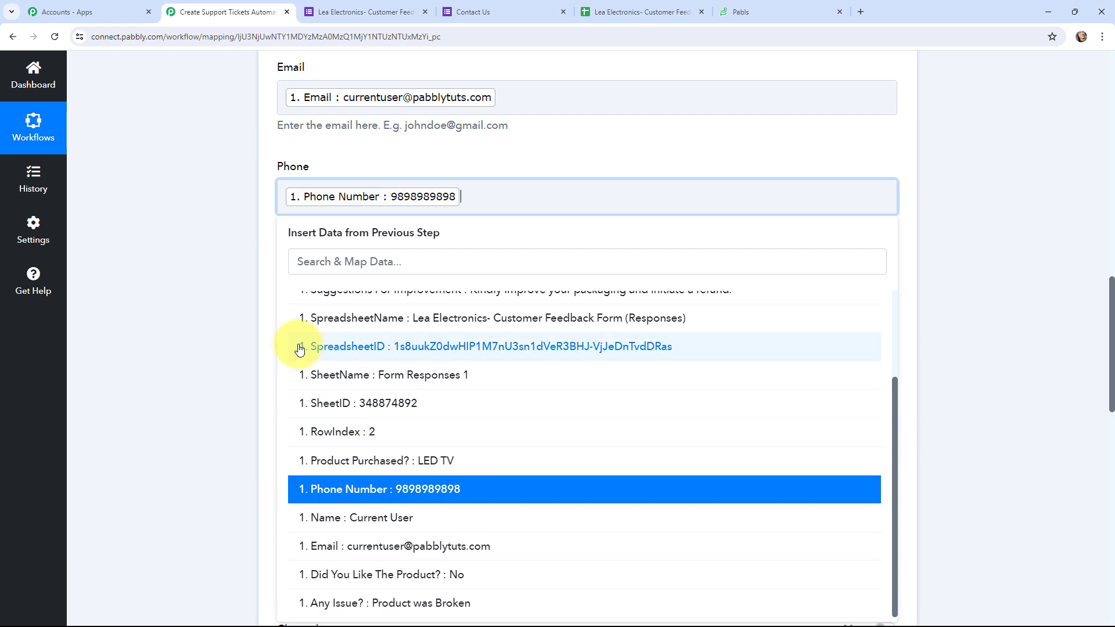
left_click(179, 275)
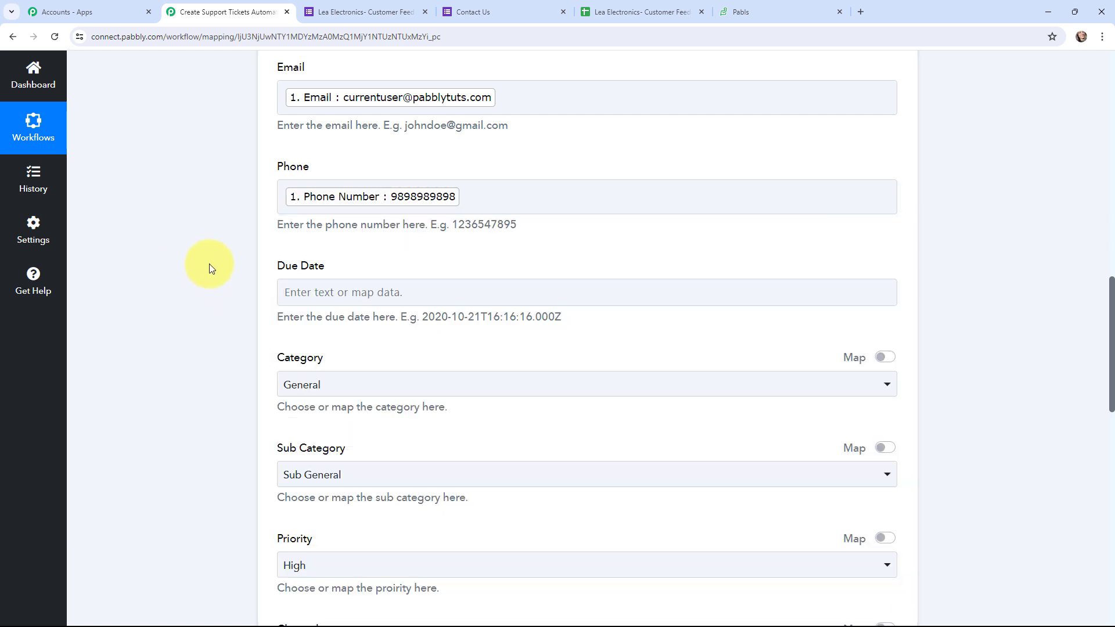
scroll(232, 320, "up", 1)
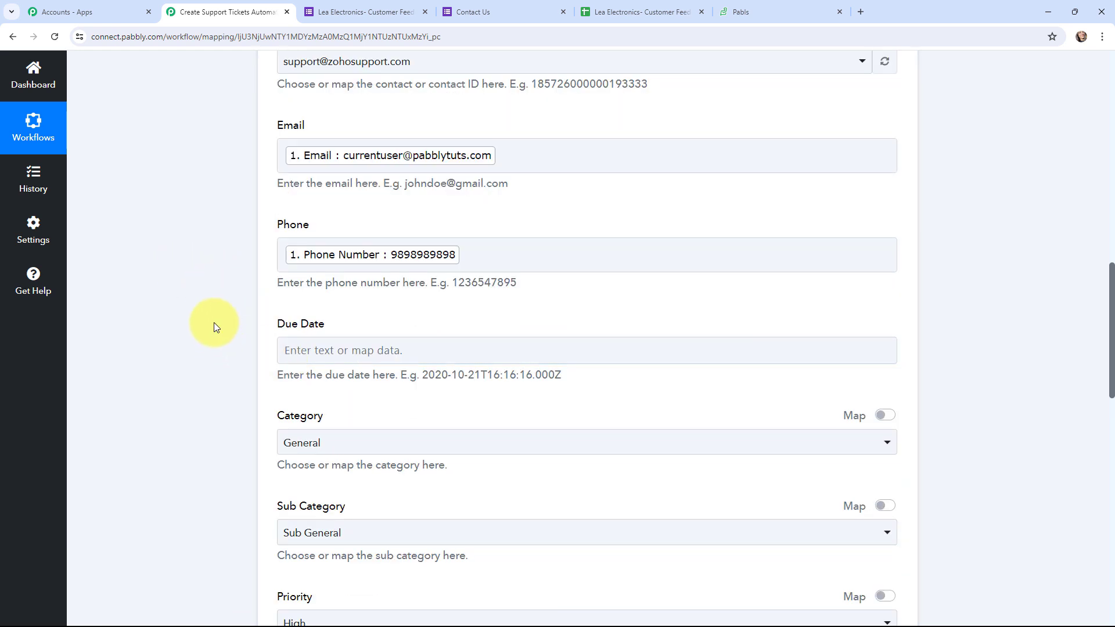
scroll(213, 325, "down", 2)
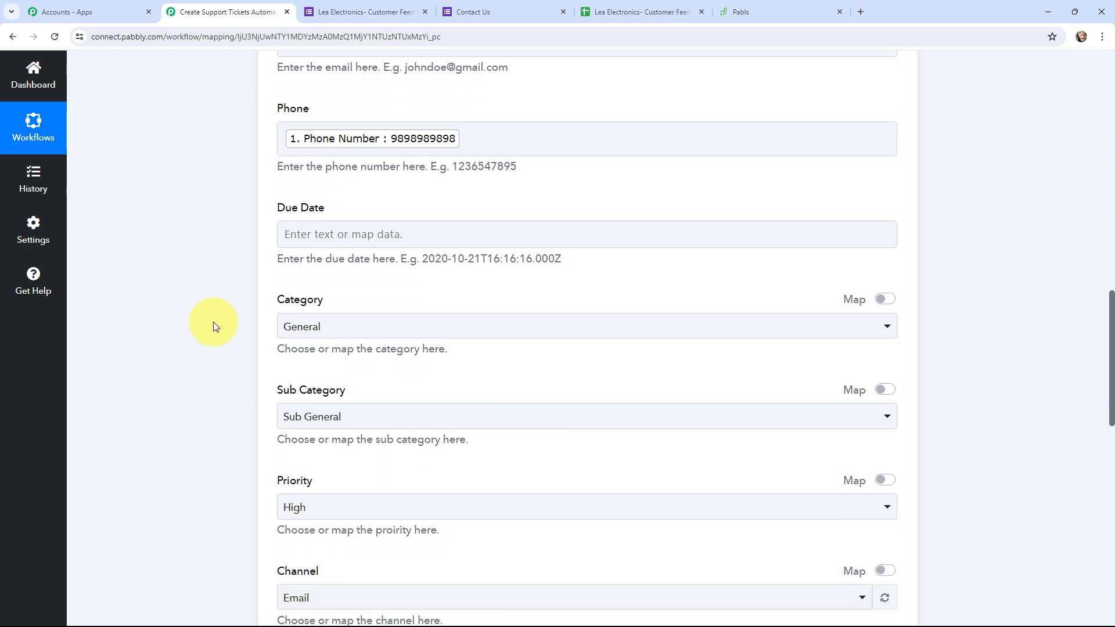
left_click_drag(422, 259, 565, 272)
left_click(207, 305)
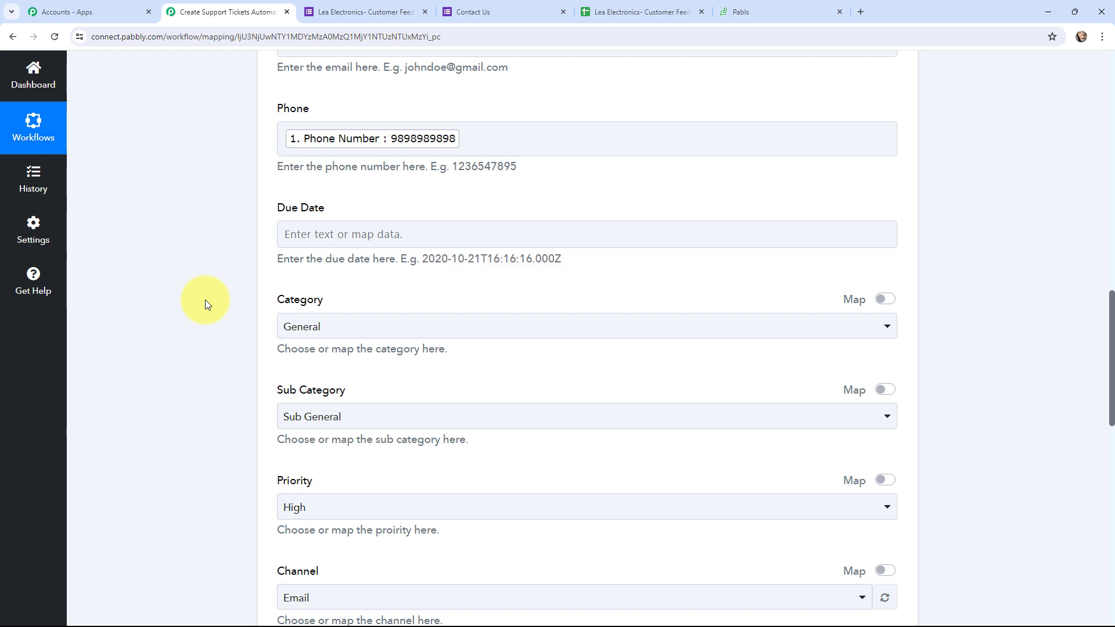
scroll(205, 300, "down", 2)
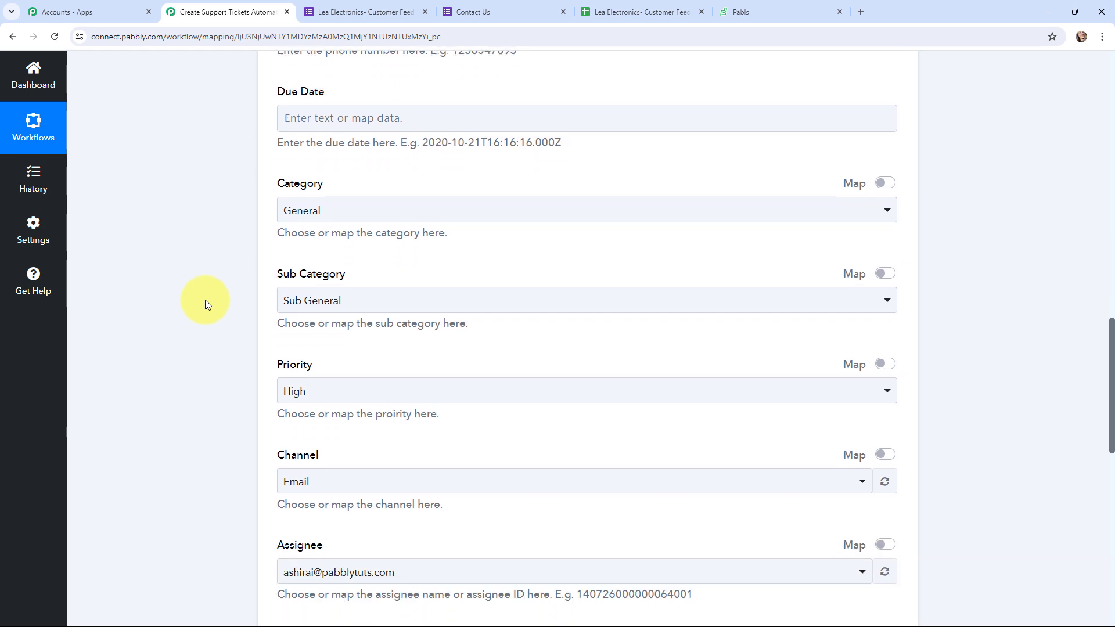
scroll(204, 300, "down", 4)
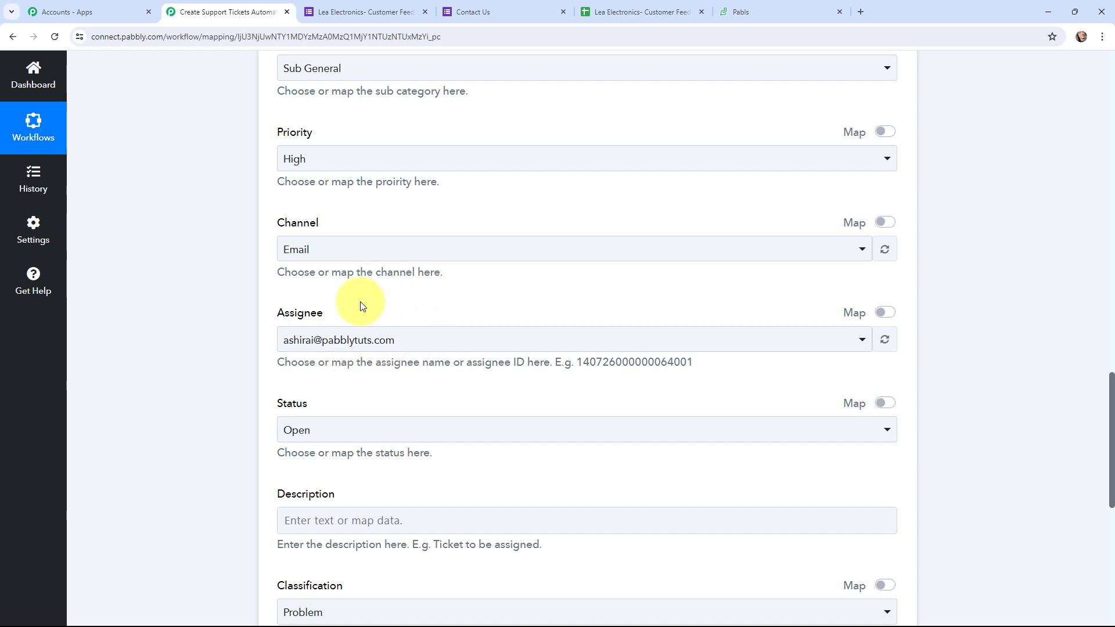
left_click(397, 341)
left_click(211, 343)
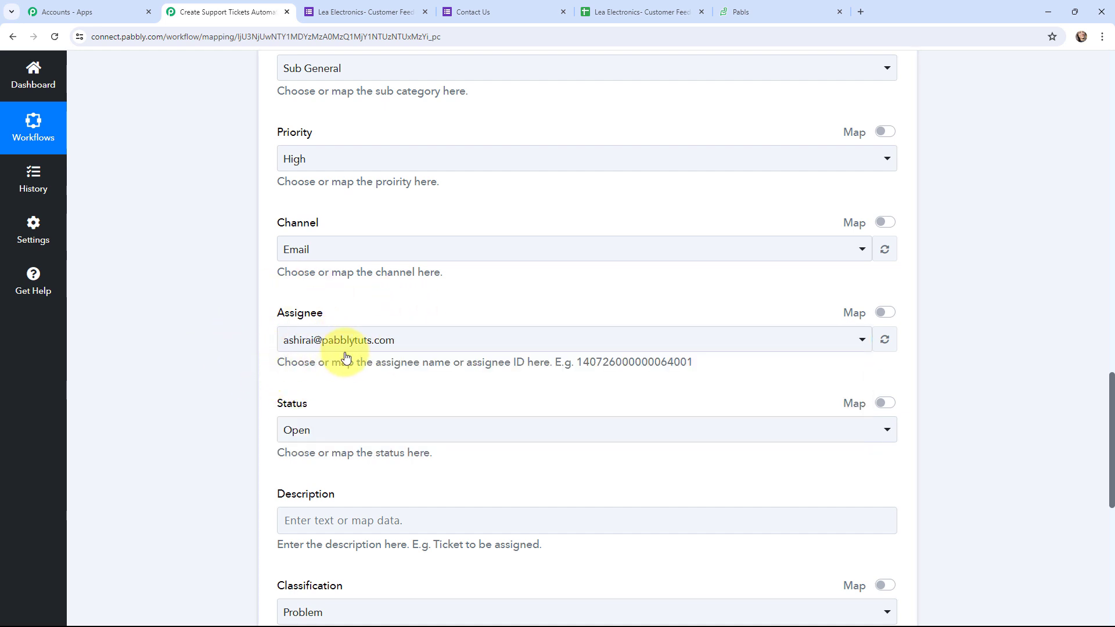
scroll(209, 341, "down", 3)
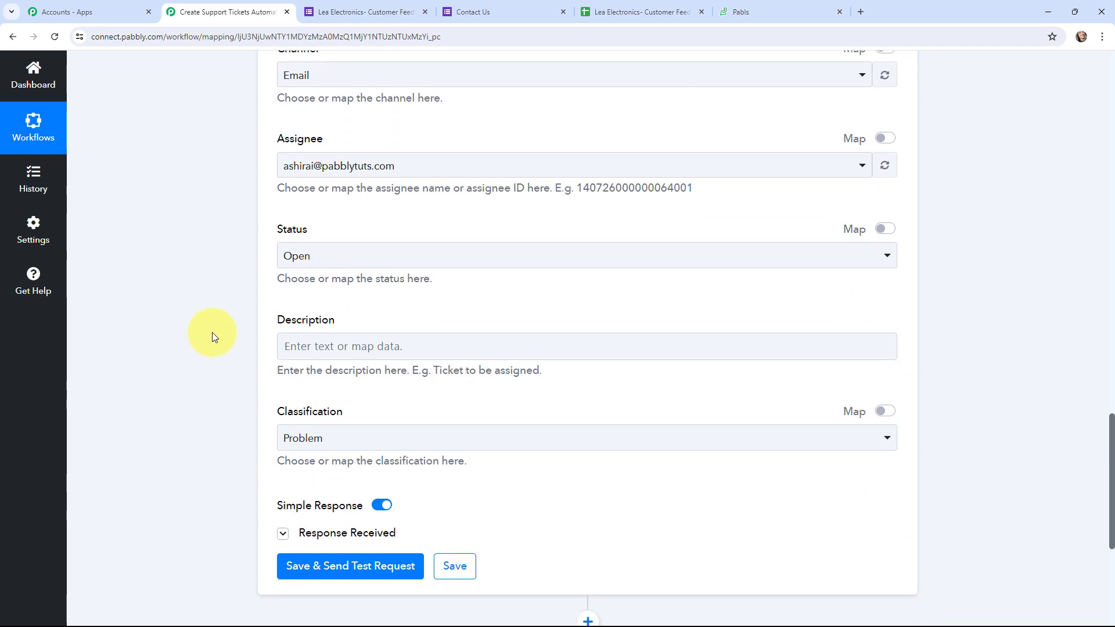
Paste the label lines into Description and map Product Purchased? after Product Name
left_click(302, 347)
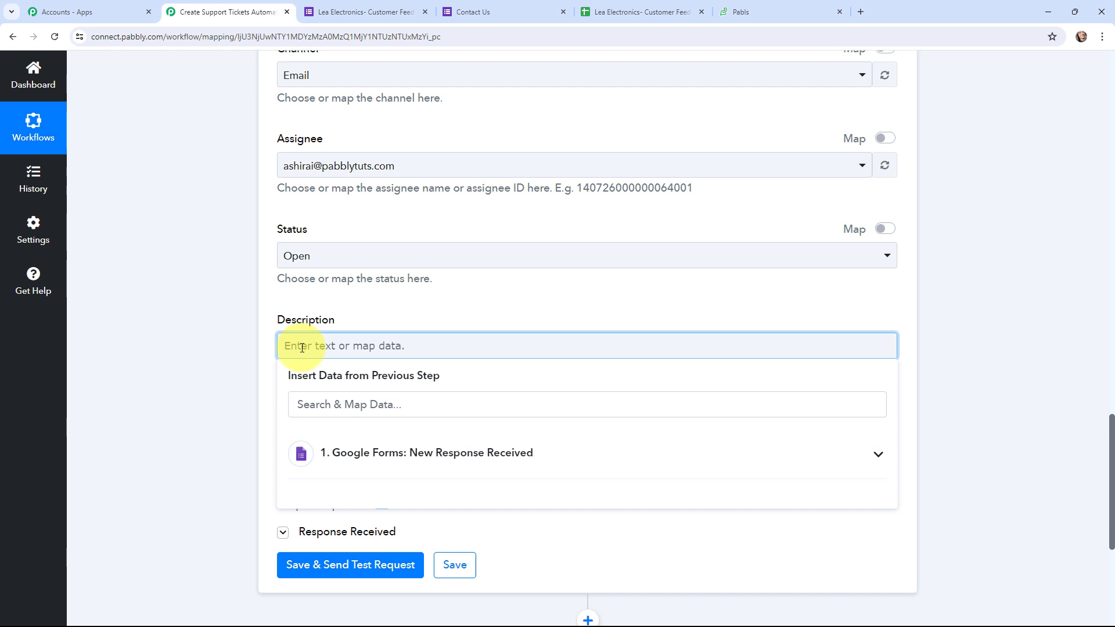
type("Product Name:Suggestion:Like the Product?")
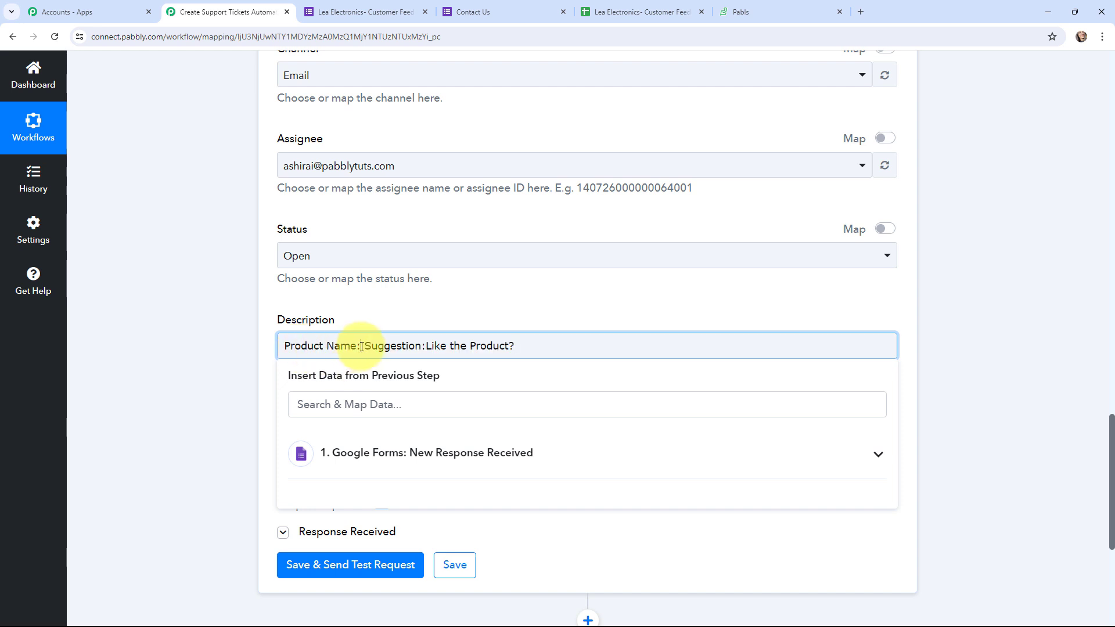
left_click(473, 452)
scroll(509, 464, "down", 5)
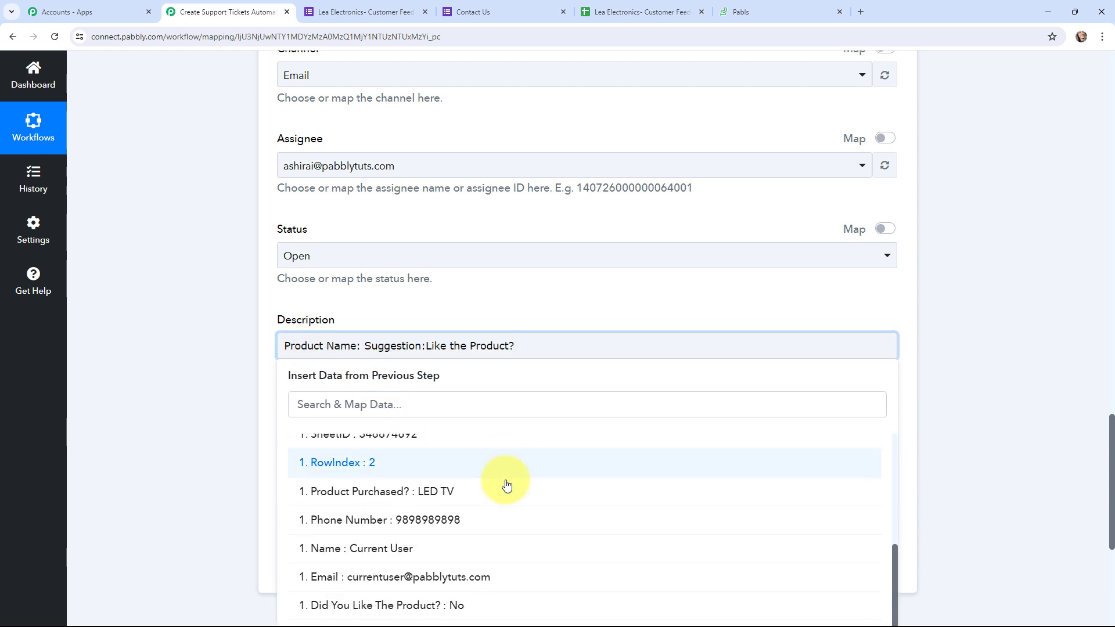
left_click(501, 494)
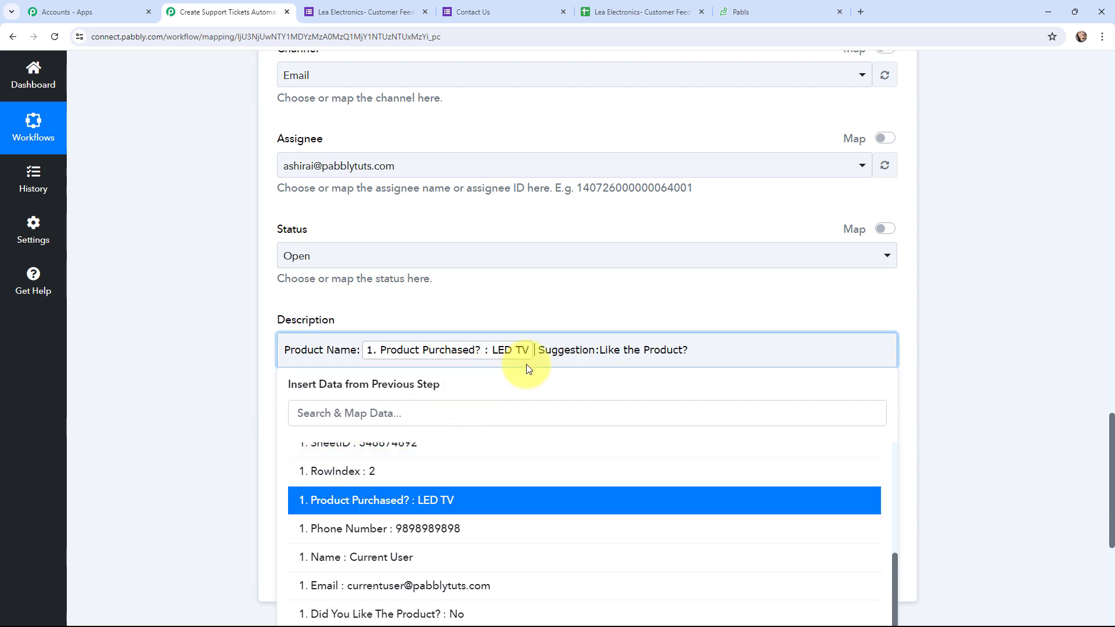
key("Return")
Map the Suggestions For Improvement answer after the Suggestion label
left_click(349, 367)
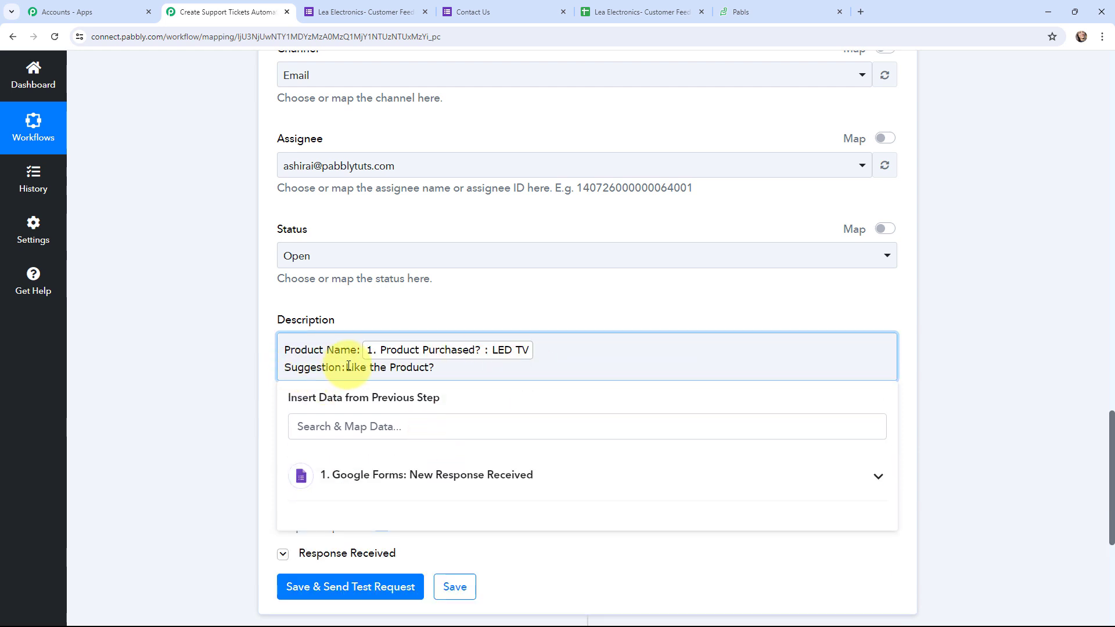
left_click(365, 476)
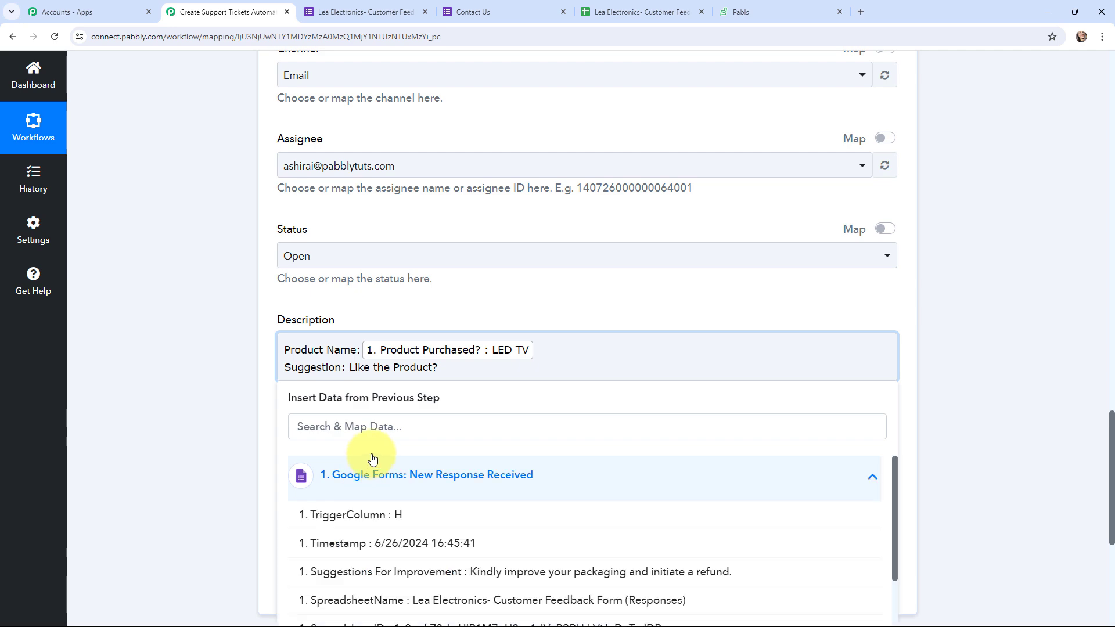
scroll(458, 418, "down", 4)
left_click(495, 343)
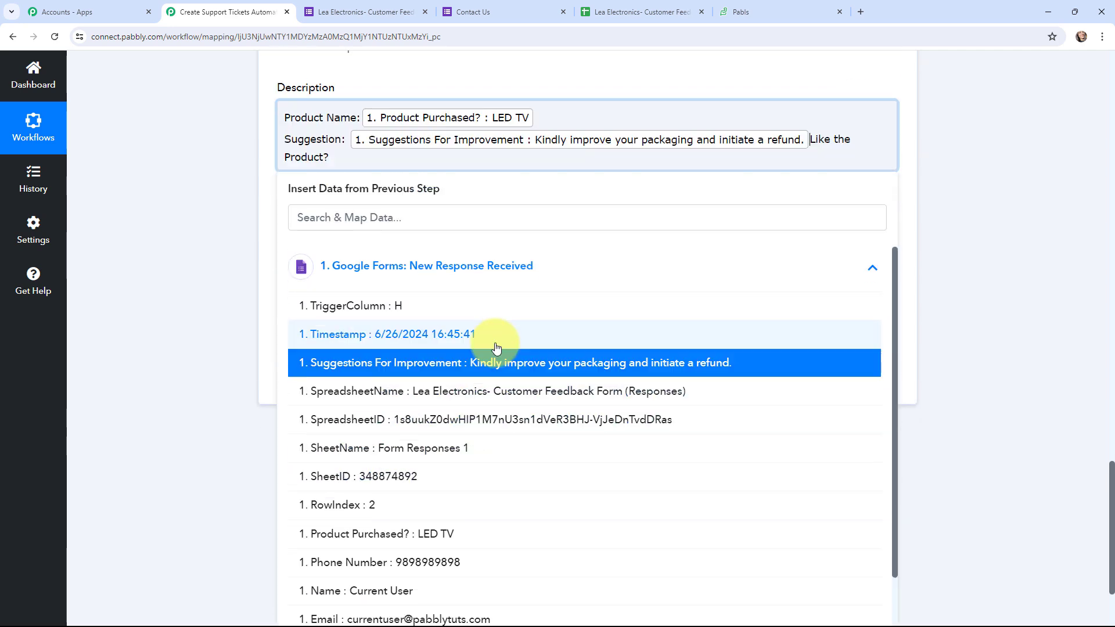
Map the Did You Like The Product? answer on the Like the Product? line
left_click(410, 159)
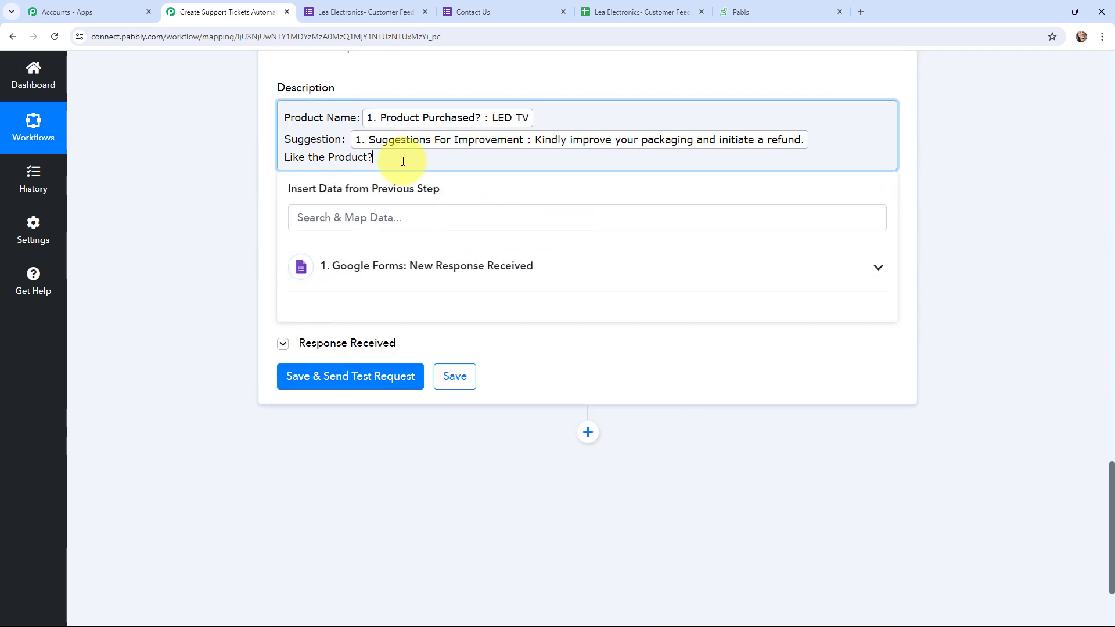
left_click(411, 266)
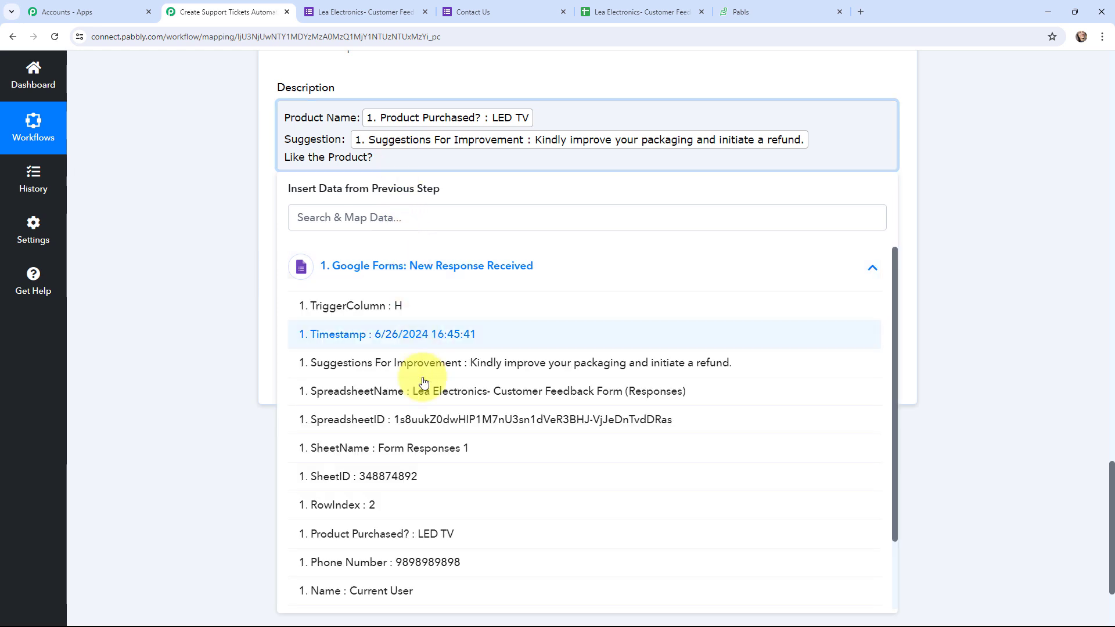
scroll(423, 403, "down", 3)
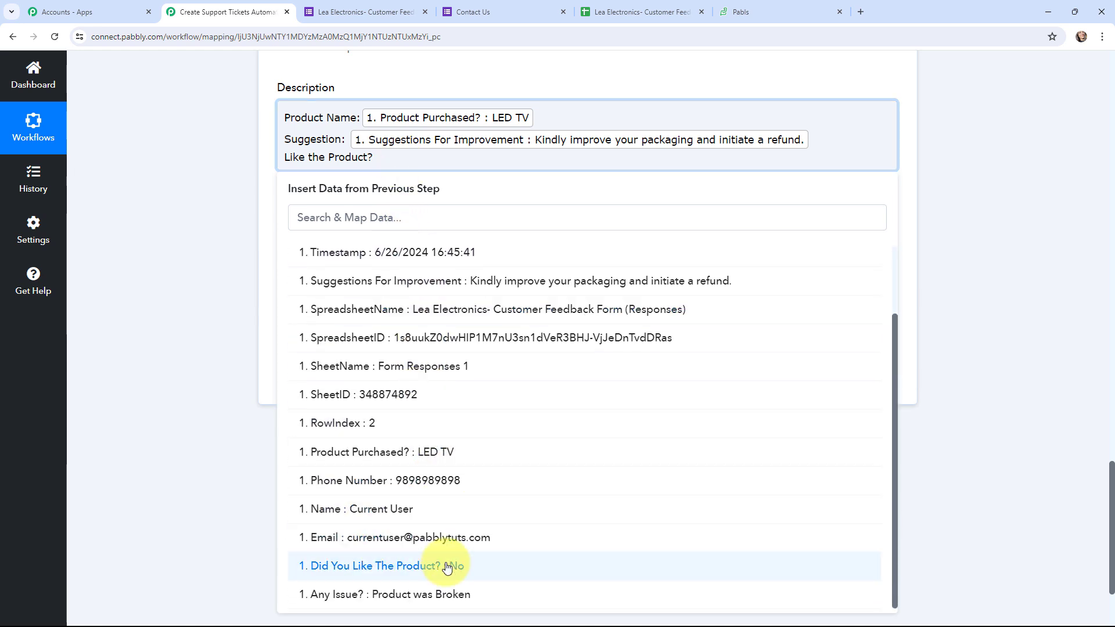
left_click(447, 567)
left_click(165, 197)
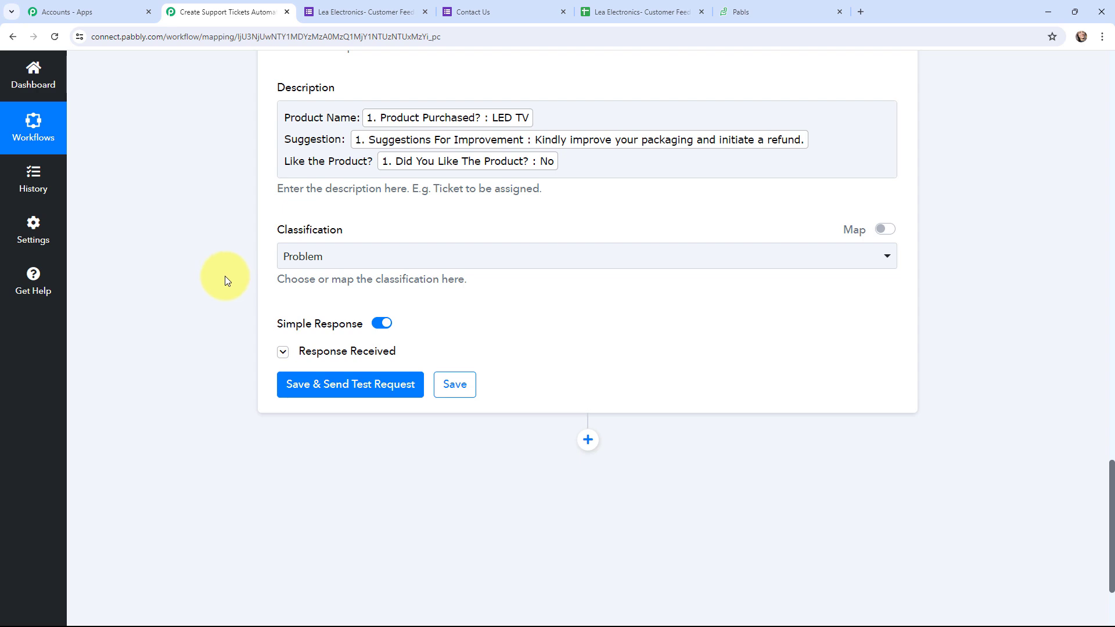
scroll(224, 276, "up", 1)
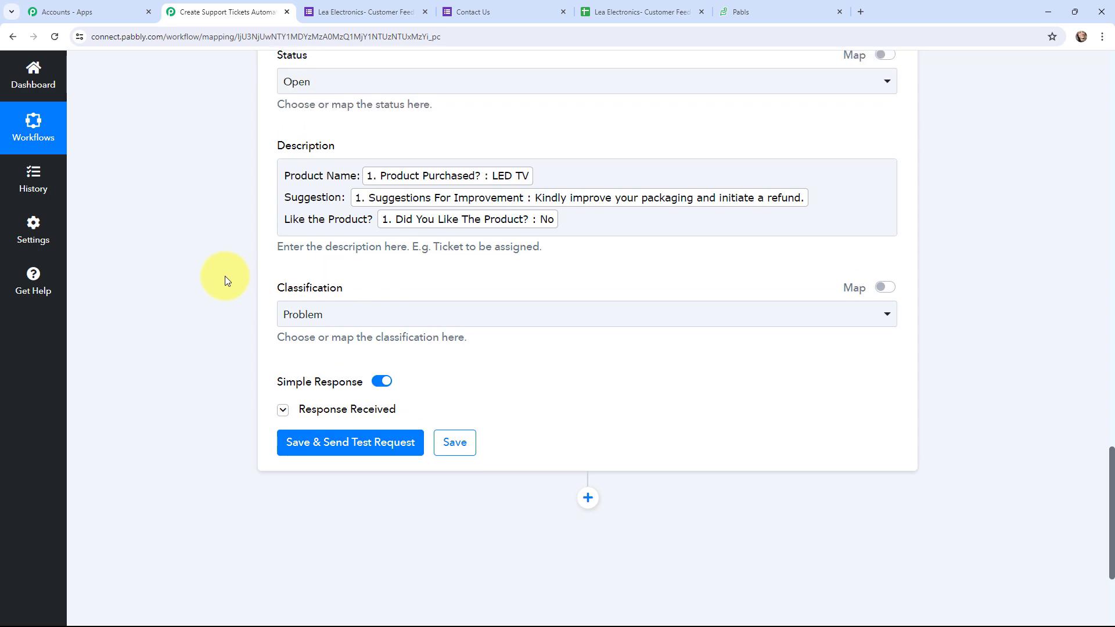
scroll(225, 276, "up", 10)
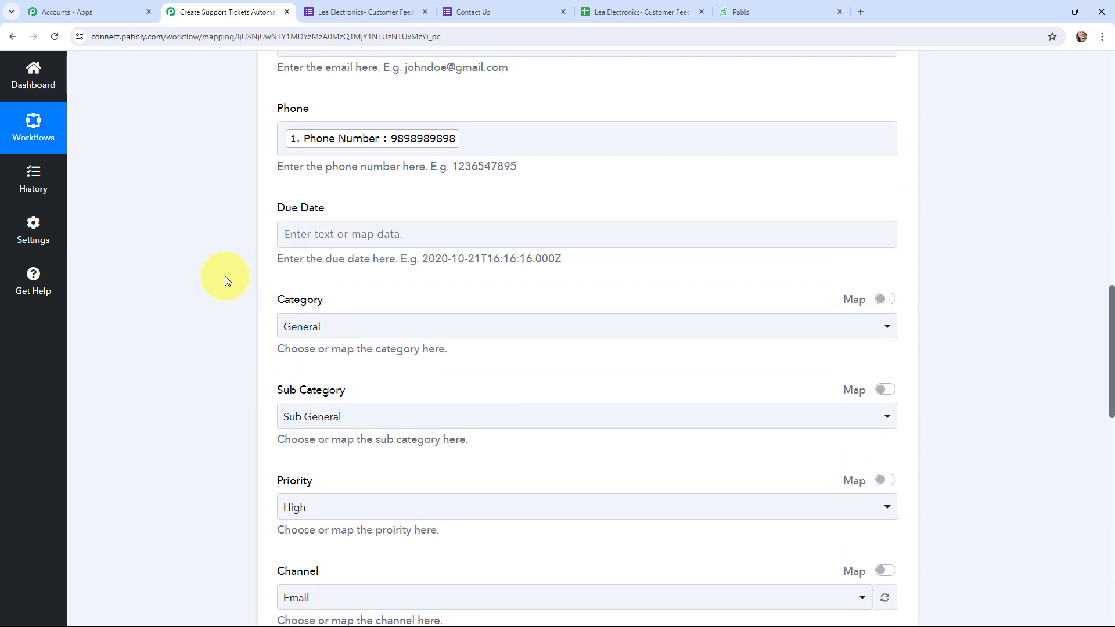
scroll(225, 276, "up", 8)
Run Save & Send Test Request on the Zoho Desk action and review the returned ticket details
scroll(225, 276, "down", 2)
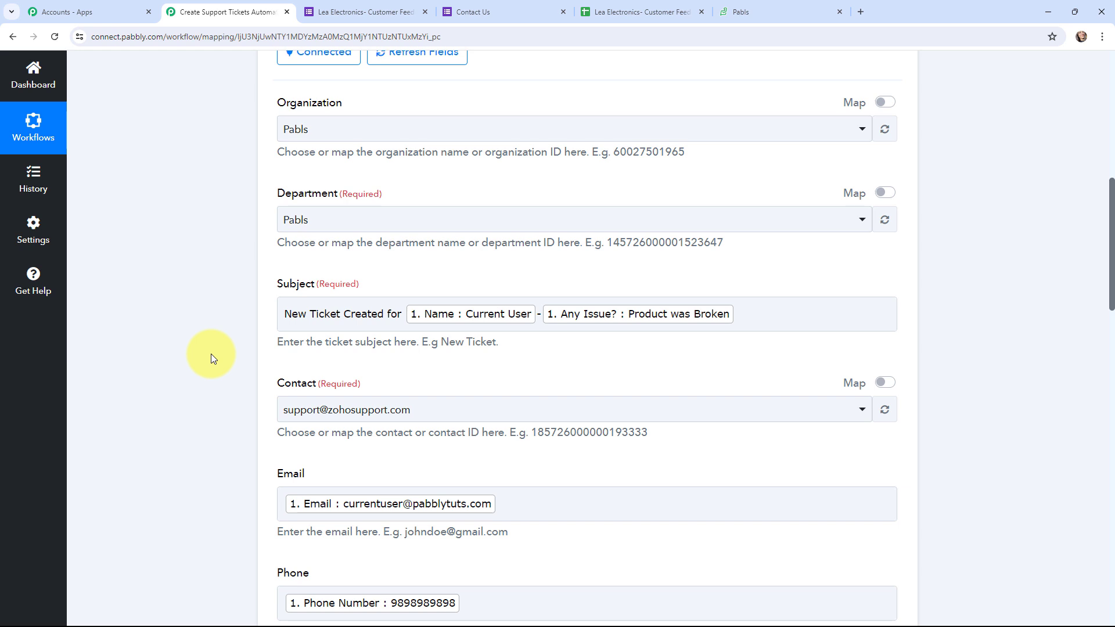
scroll(210, 353, "down", 5)
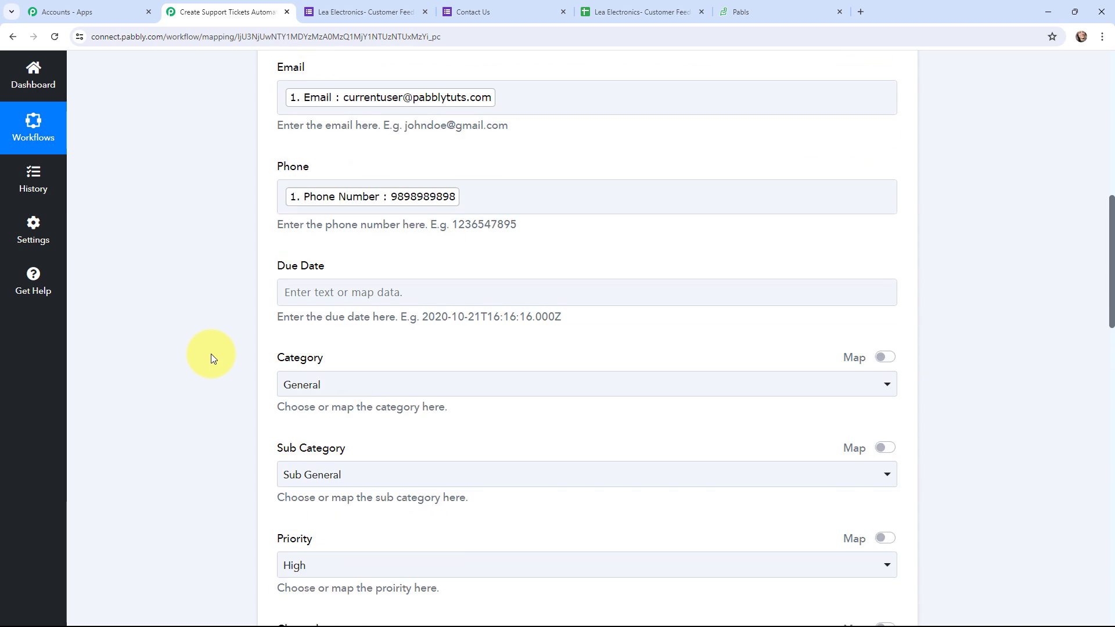
scroll(211, 353, "down", 10)
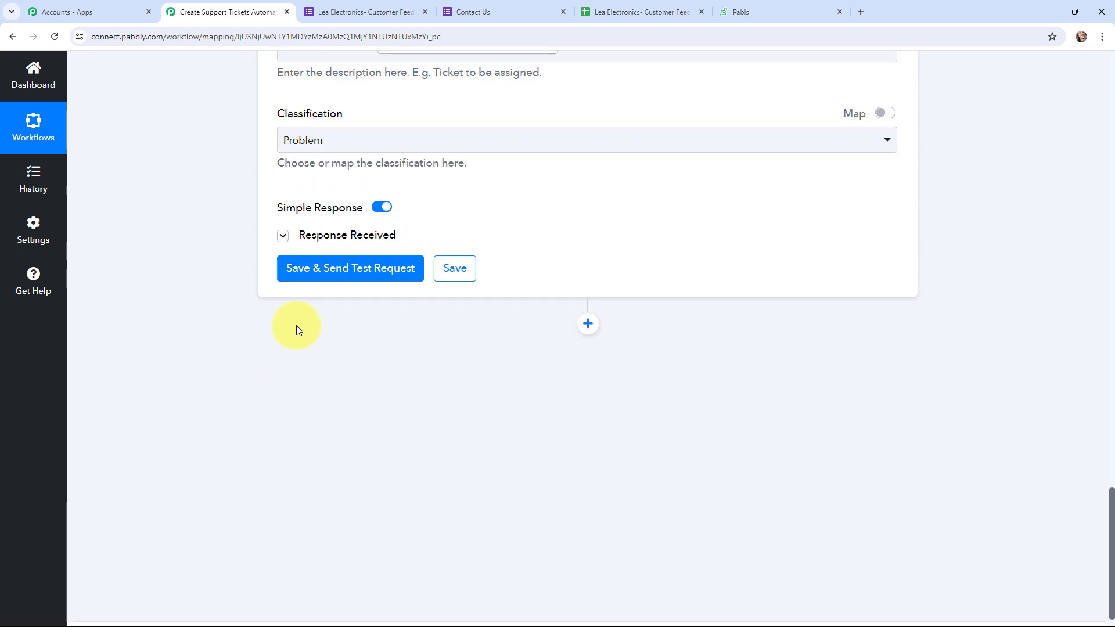
left_click(346, 276)
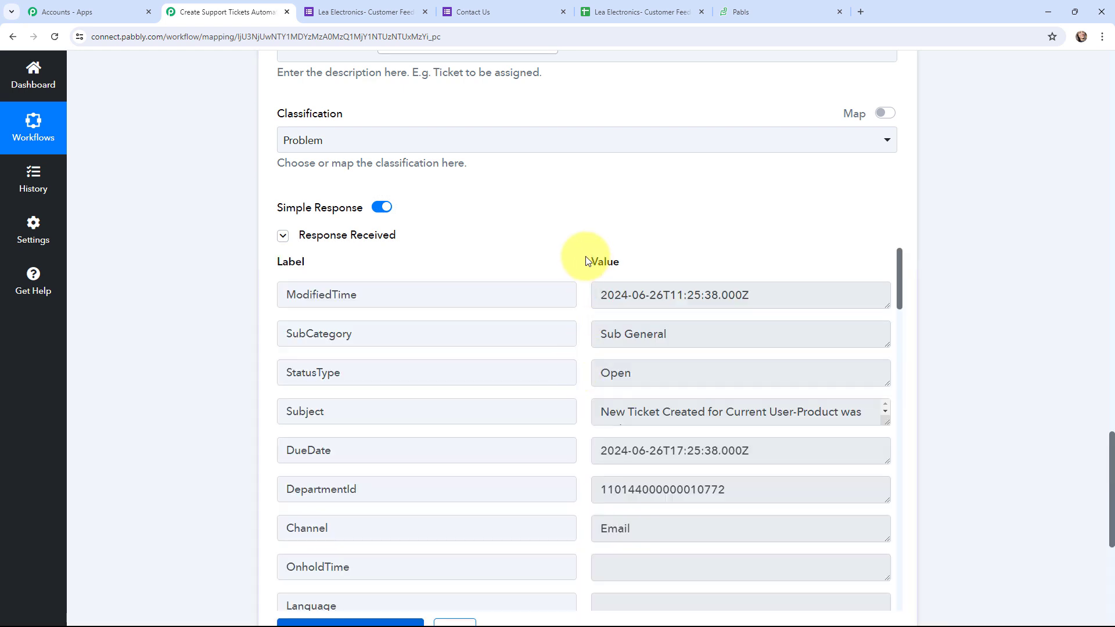
scroll(586, 261, "down", 2)
scroll(585, 261, "down", 5)
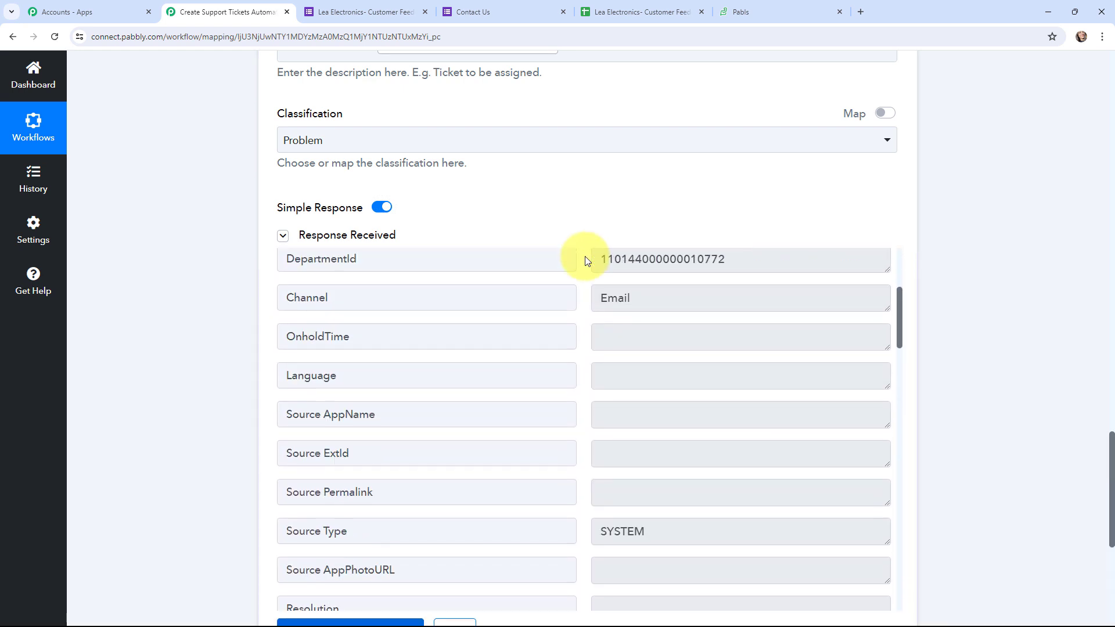
scroll(586, 261, "up", 7)
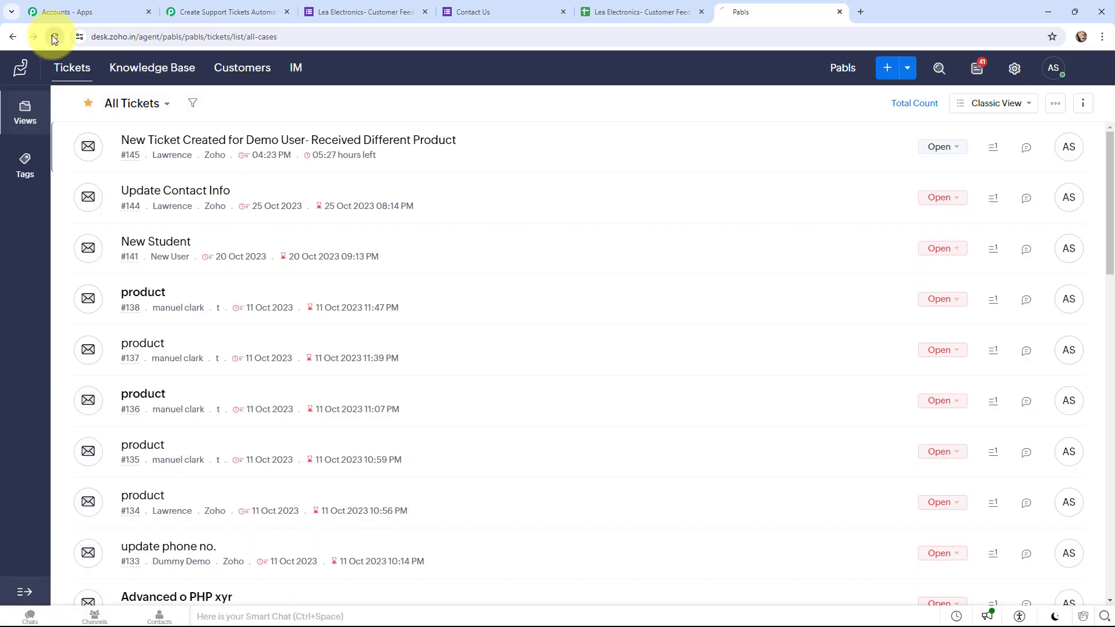
Reload the Zoho Desk ticket list, open ticket #146, and switch back to the Pabbly workflow
left_click(52, 36)
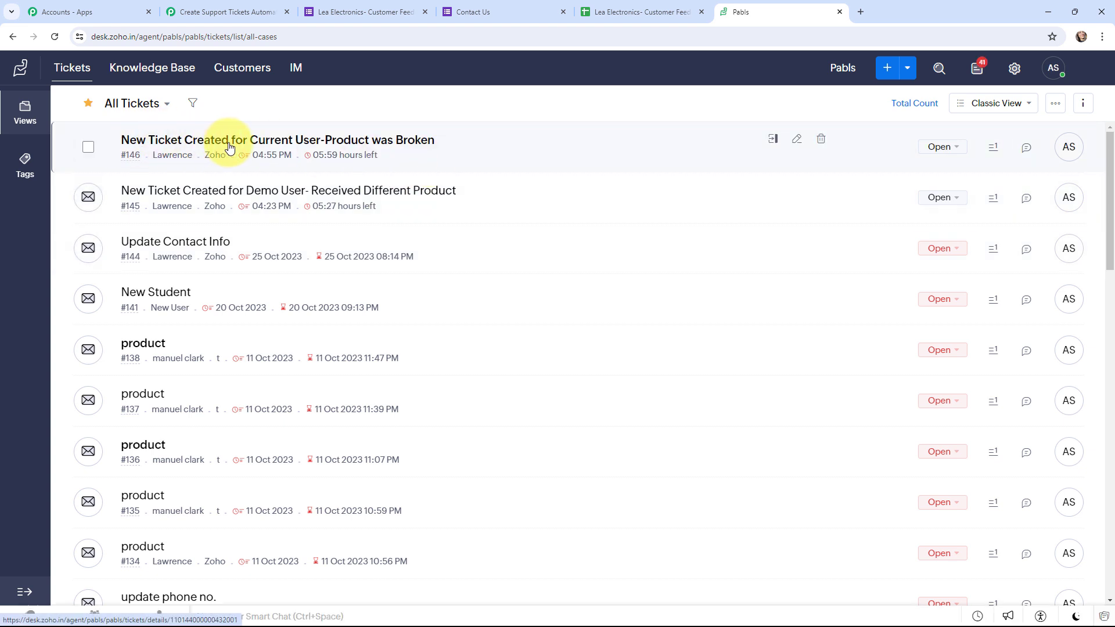
left_click(409, 146)
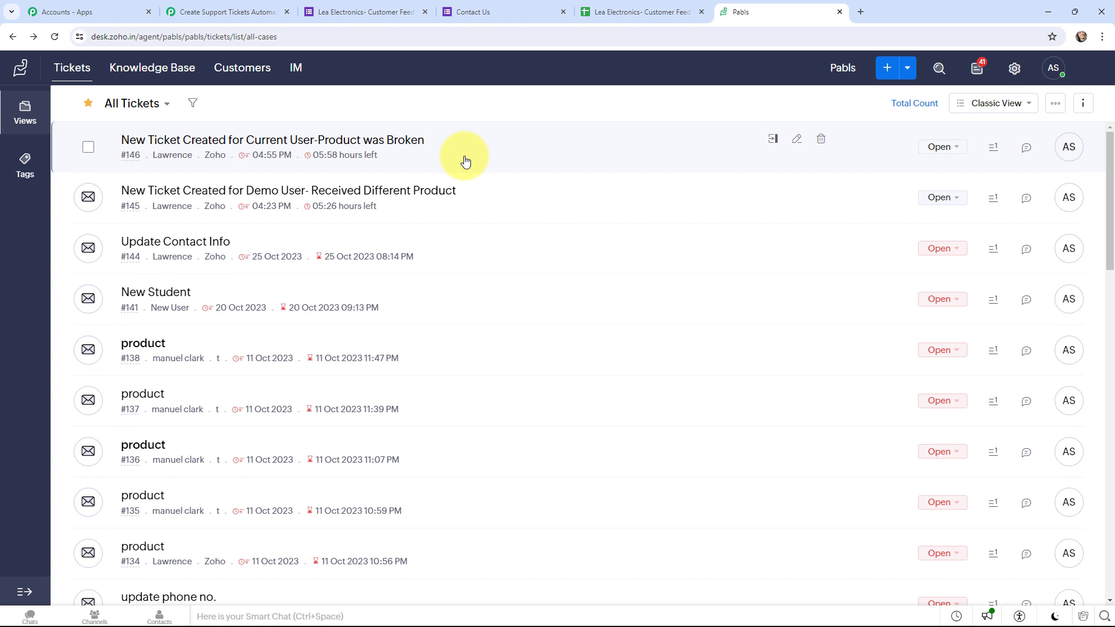
key("ctrl+2")
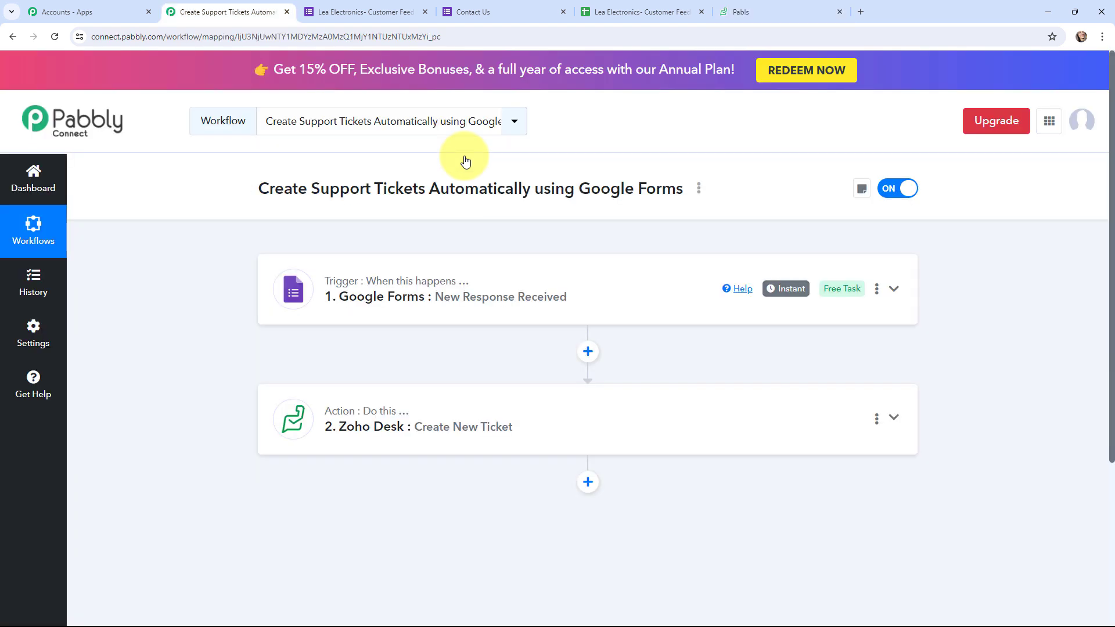